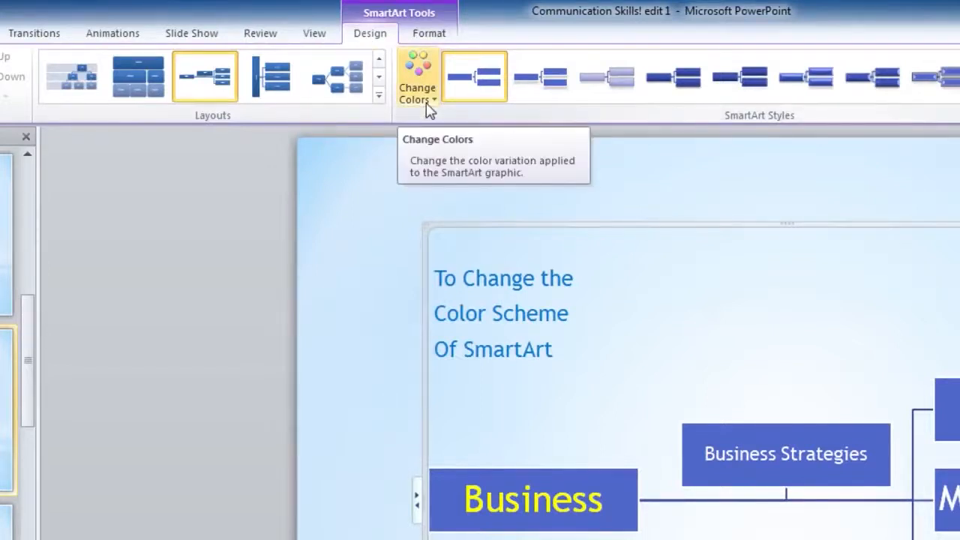
# Step: Change the SmartArt graphic's color scheme to the first Colorful variation, with a dark blue Business box and light blue remaining boxes
pyautogui.click(430, 105)
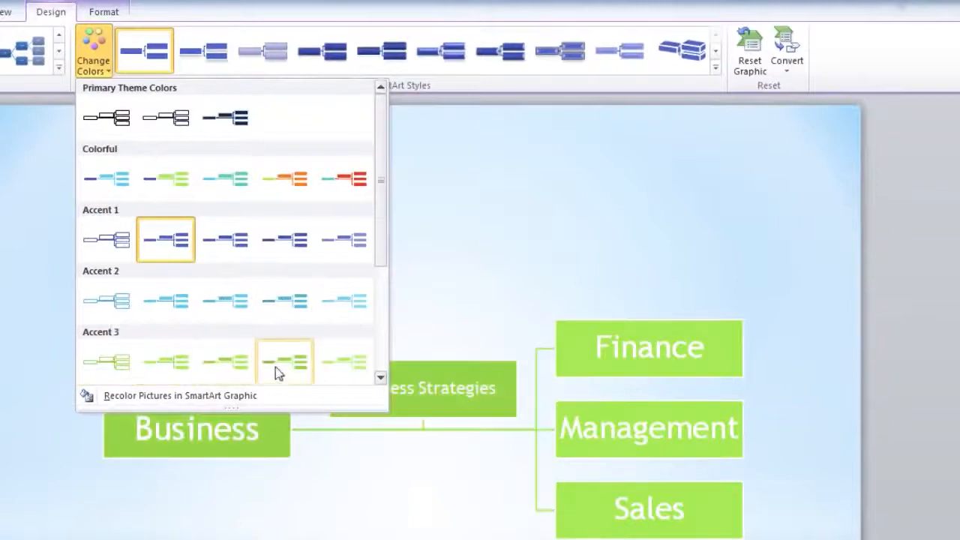
pyautogui.click(380, 379)
pyautogui.scroll(1, 124, 188)
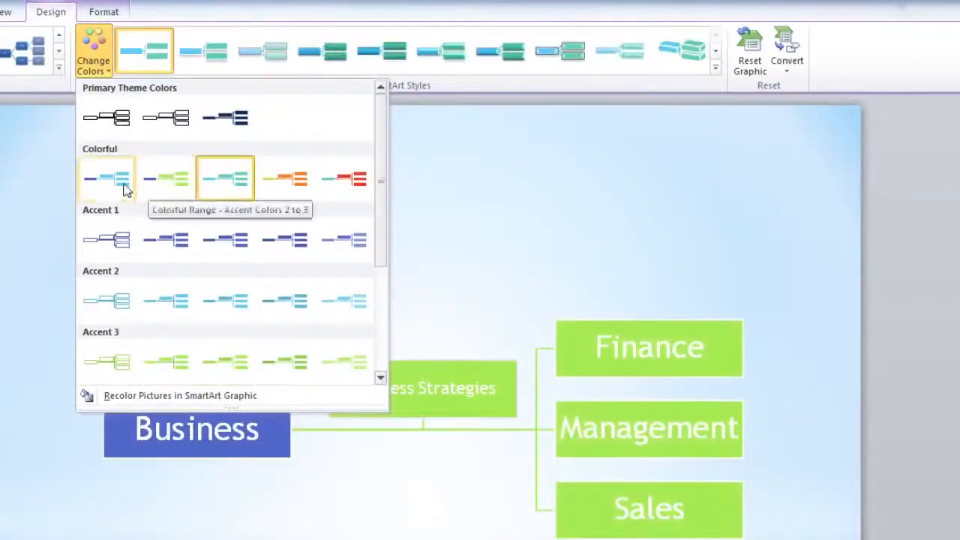
pyautogui.click(108, 188)
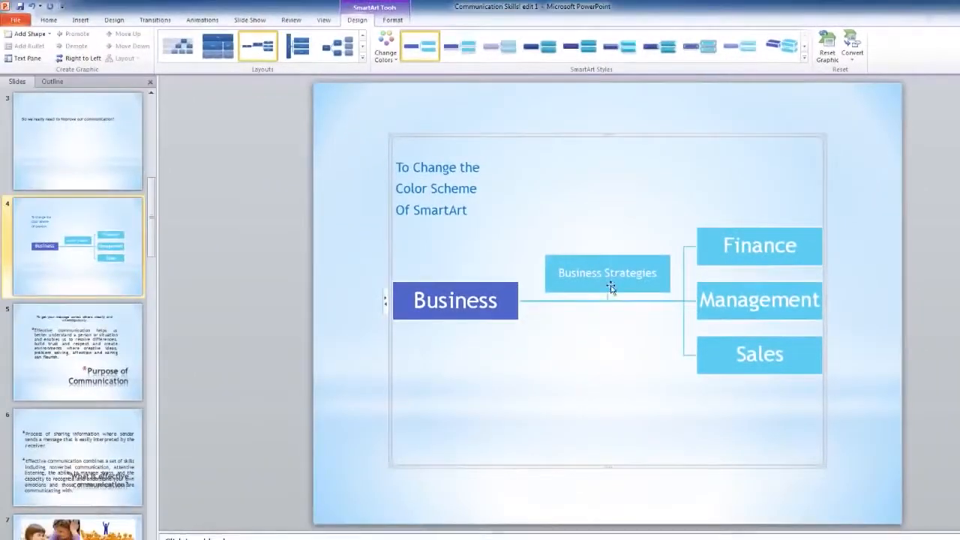
# Step: Apply the red-outlined shape style with a white fill to the Business Strategies box in the SmartArt graphic
pyautogui.click(611, 289)
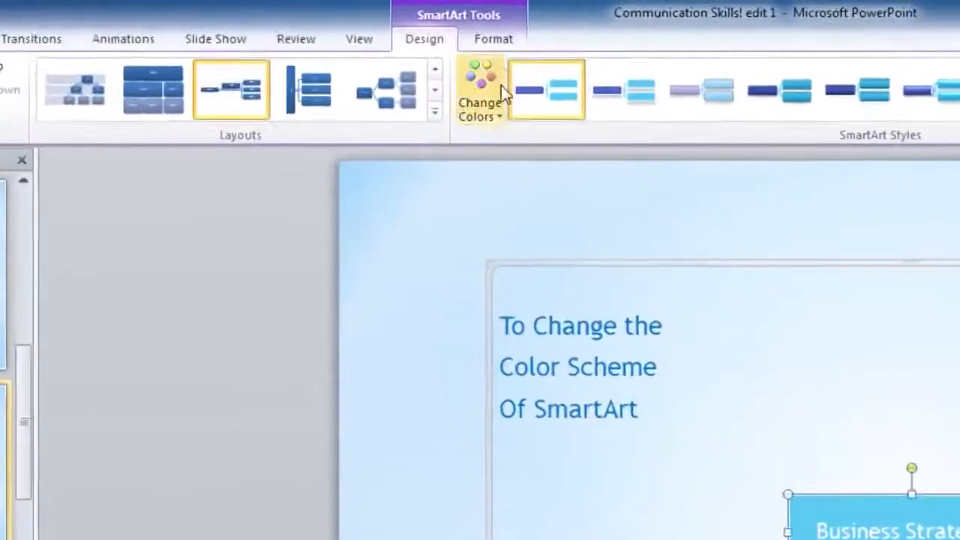
pyautogui.click(392, 20)
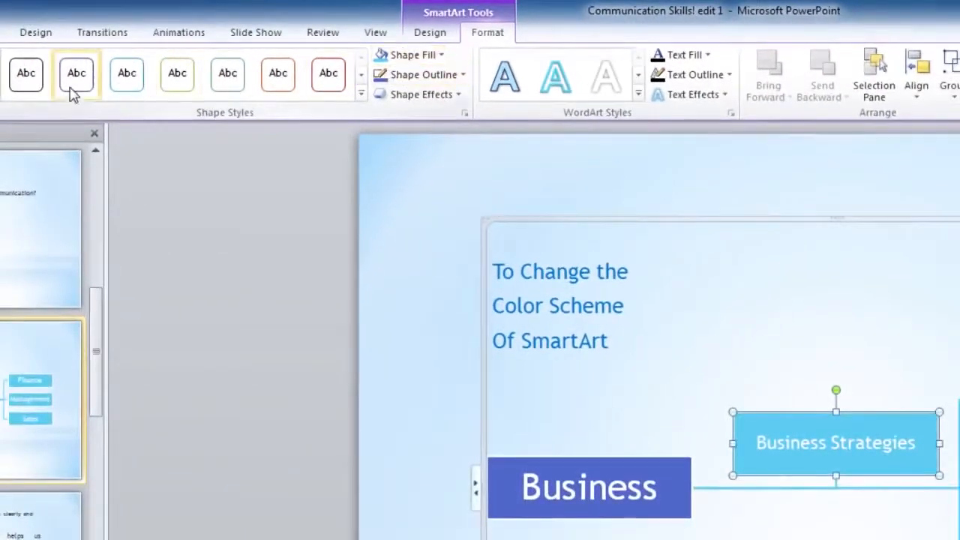
pyautogui.click(127, 88)
pyautogui.click(177, 86)
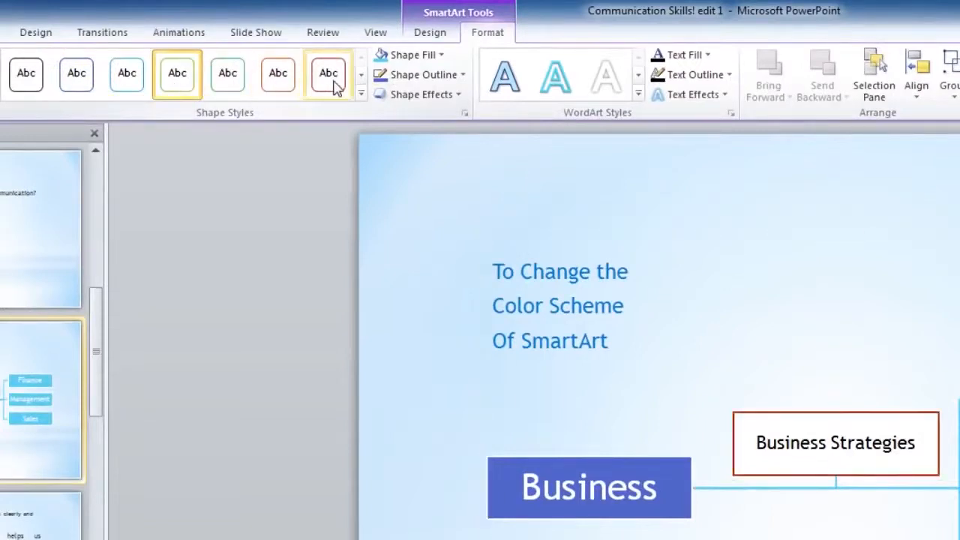
pyautogui.click(334, 86)
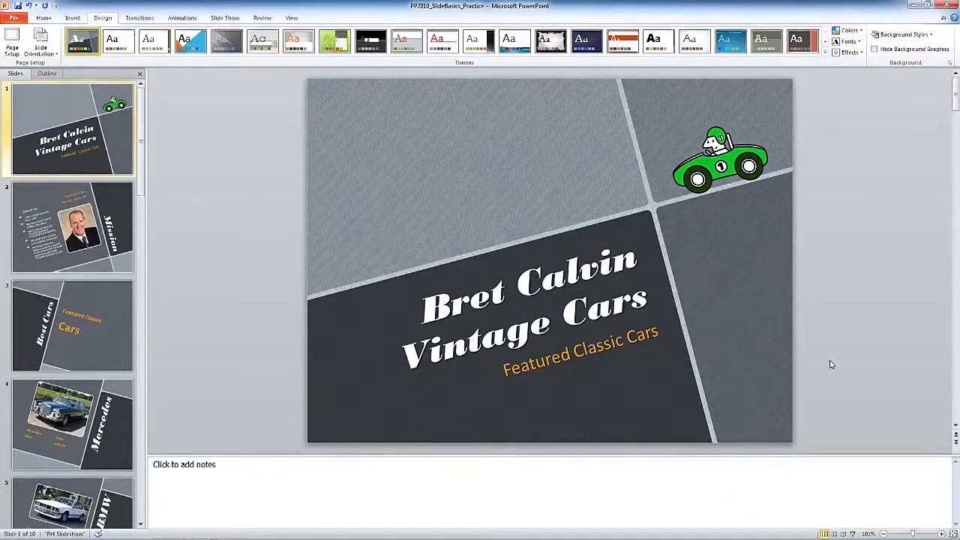
# Step: Open the PP2010_SlideBasics_Practice presentation from the recent presentations
pyautogui.click(14, 17)
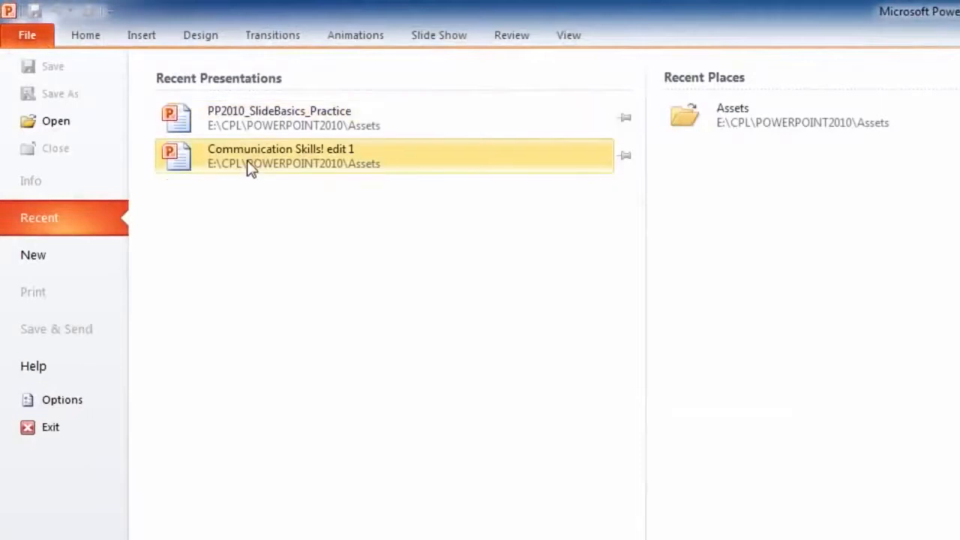
pyautogui.click(248, 121)
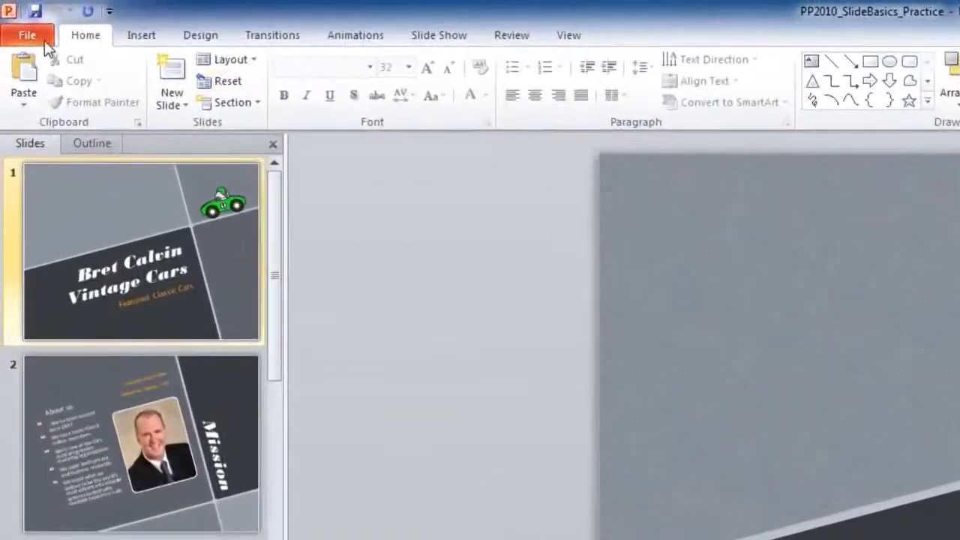
# Step: Save a copy of the presentation in the Assets folder as Bret-Vintage-Cars in Outline/RTF format
pyautogui.click(44, 40)
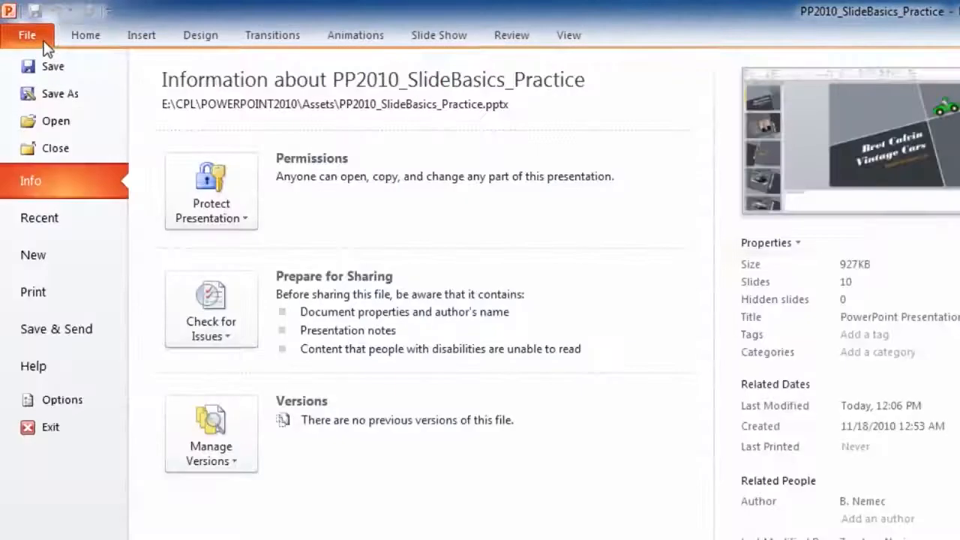
pyautogui.click(67, 99)
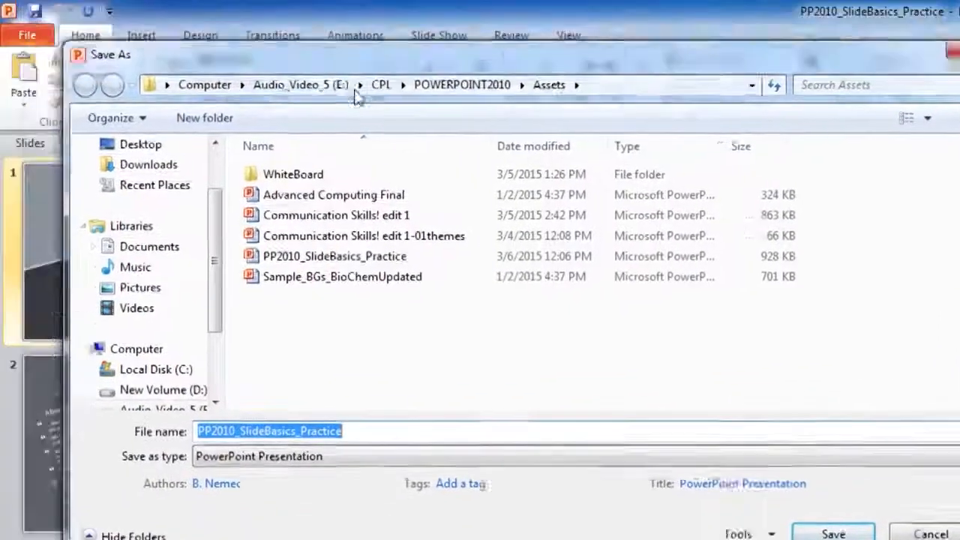
pyautogui.moveTo(301, 67); pyautogui.dragTo(555, 240)
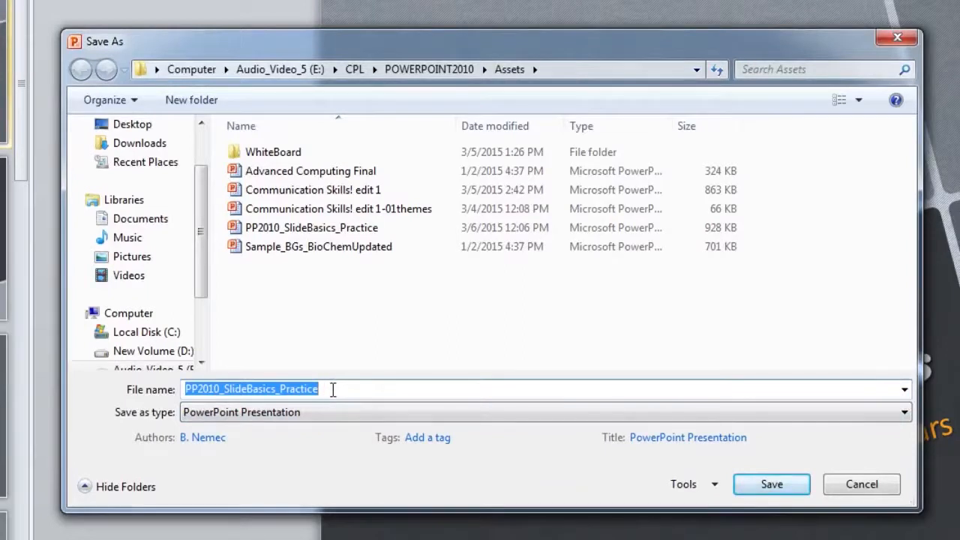
pyautogui.write('Bret')
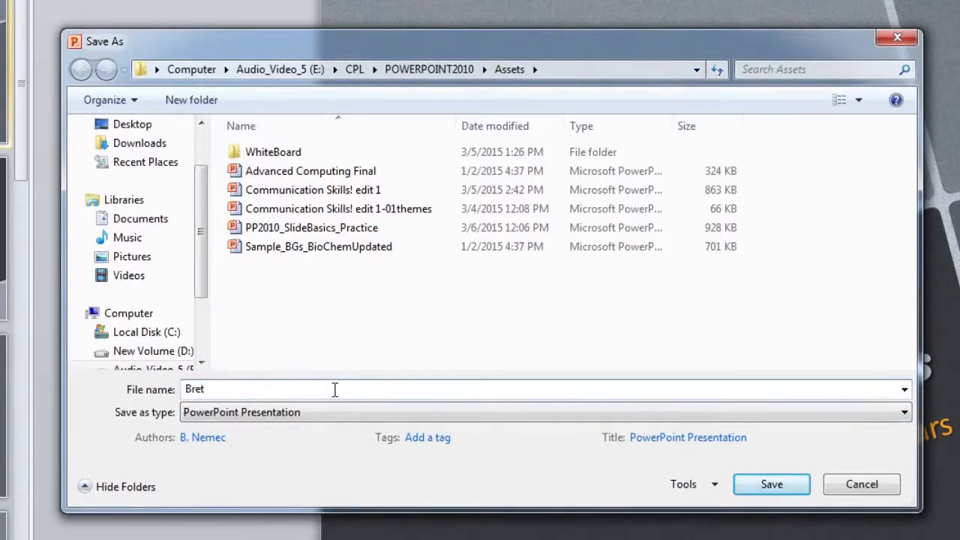
pyautogui.write('-Vintage-Cars')
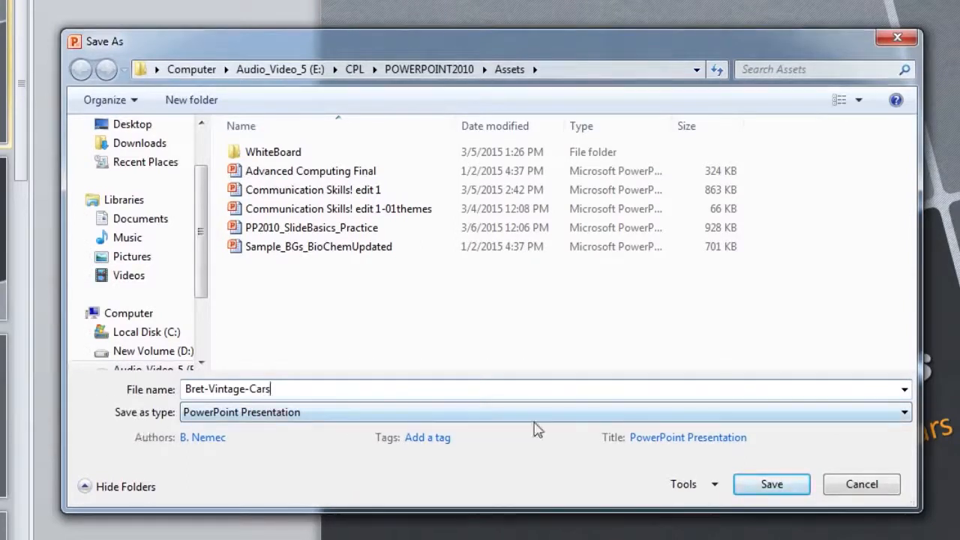
pyautogui.click(904, 414)
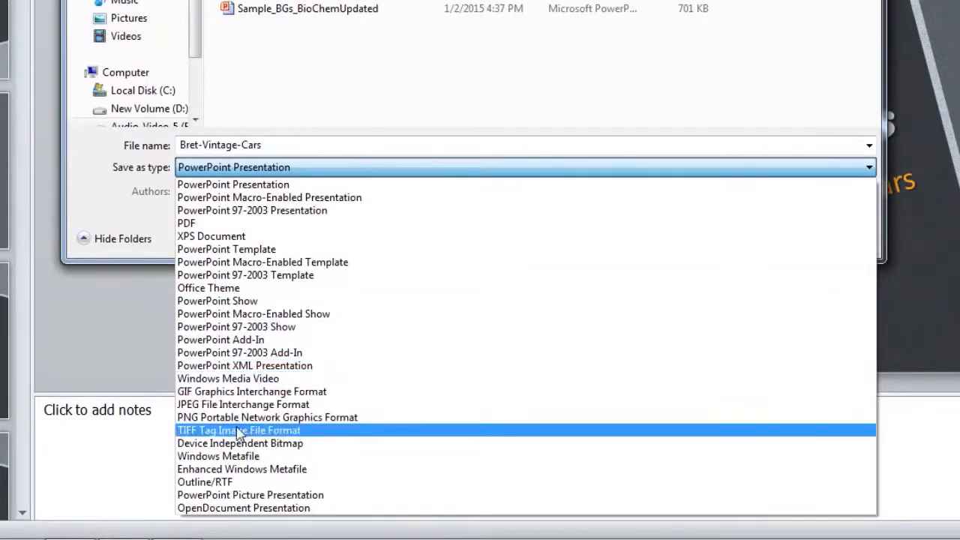
pyautogui.click(223, 484)
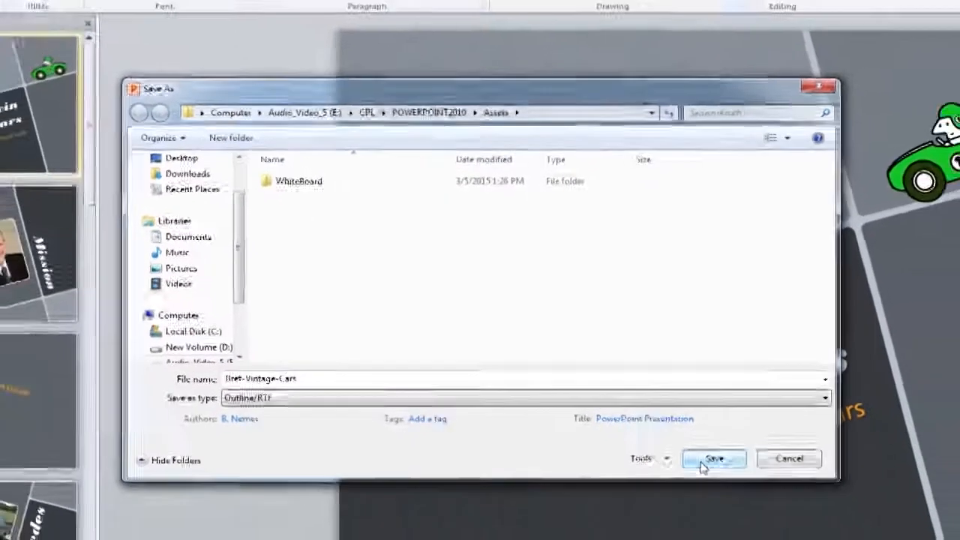
pyautogui.click(746, 487)
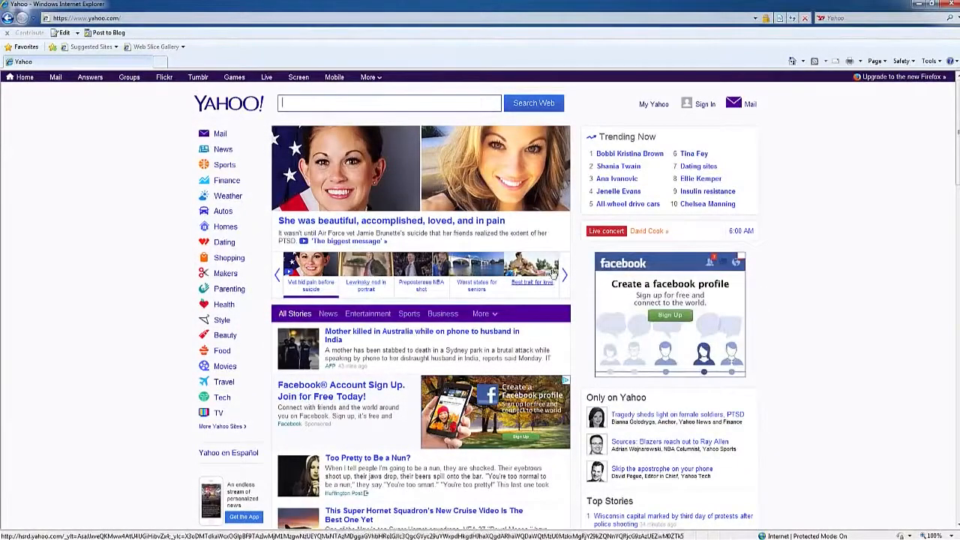
pyautogui.click(563, 274)
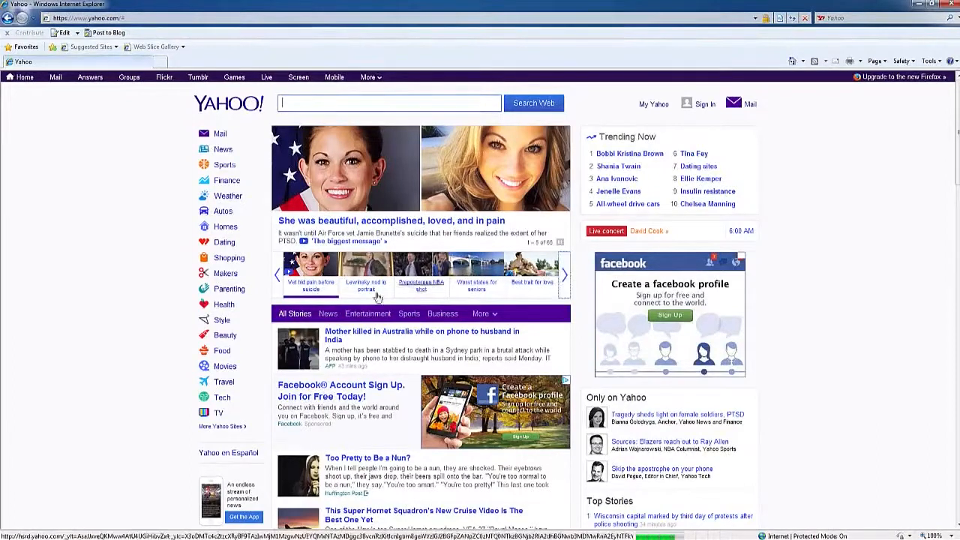
pyautogui.scroll(-1, 592, 298)
pyautogui.scroll(1, 592, 297)
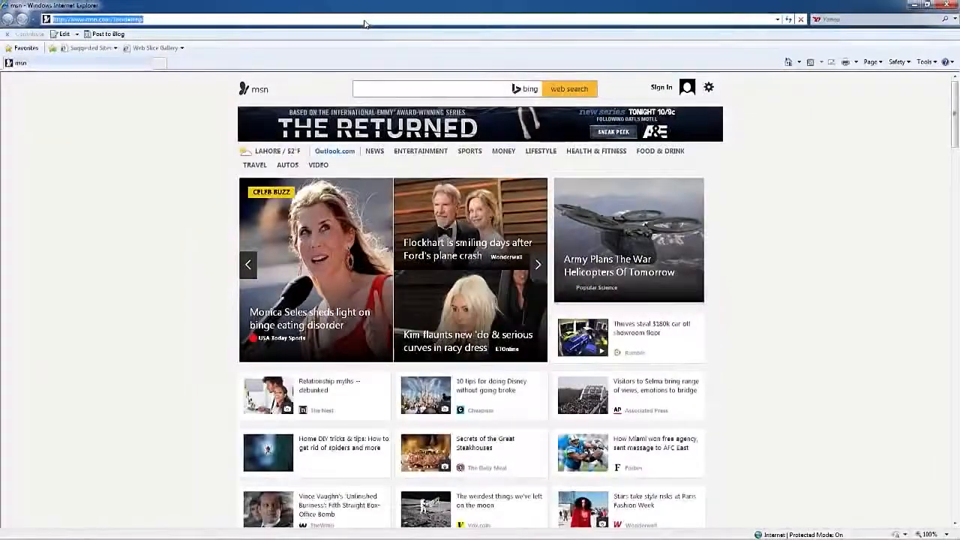
pyautogui.click(364, 19)
pyautogui.write('wwww')
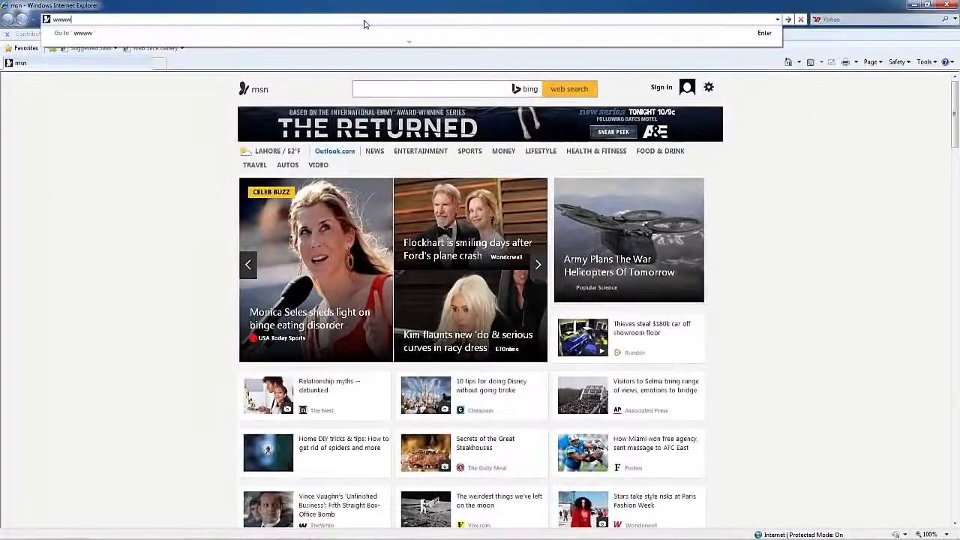
pyautogui.press('BackSpace')
pyautogui.press('BackSpace')
pyautogui.press('BackSpace')
pyautogui.press('BackSpace')
pyautogui.write('www')
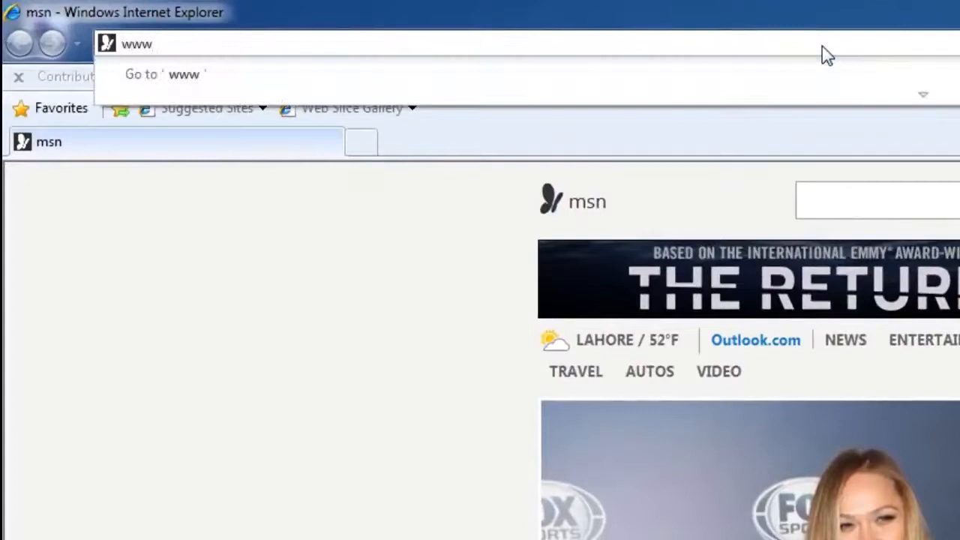
pyautogui.write('.vu.edu.pk')
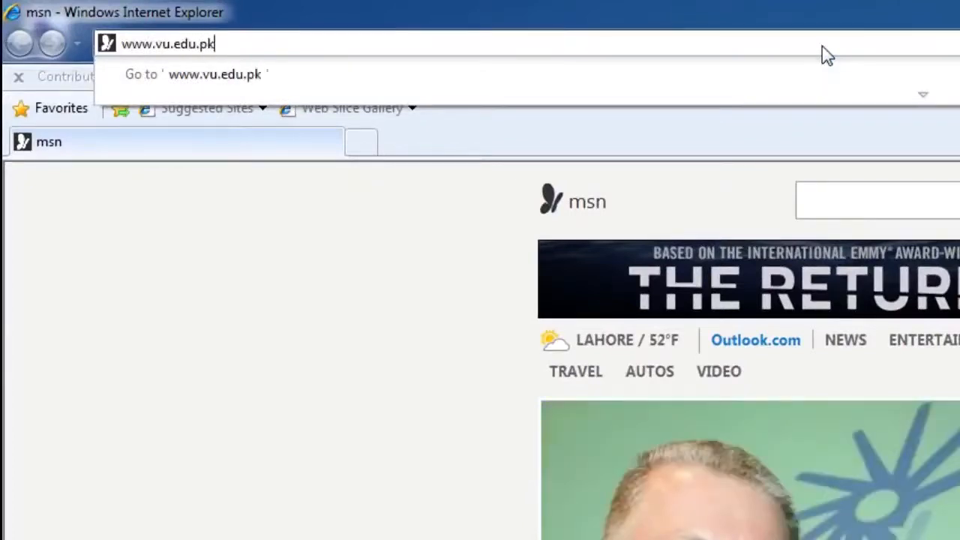
pyautogui.press('Return')
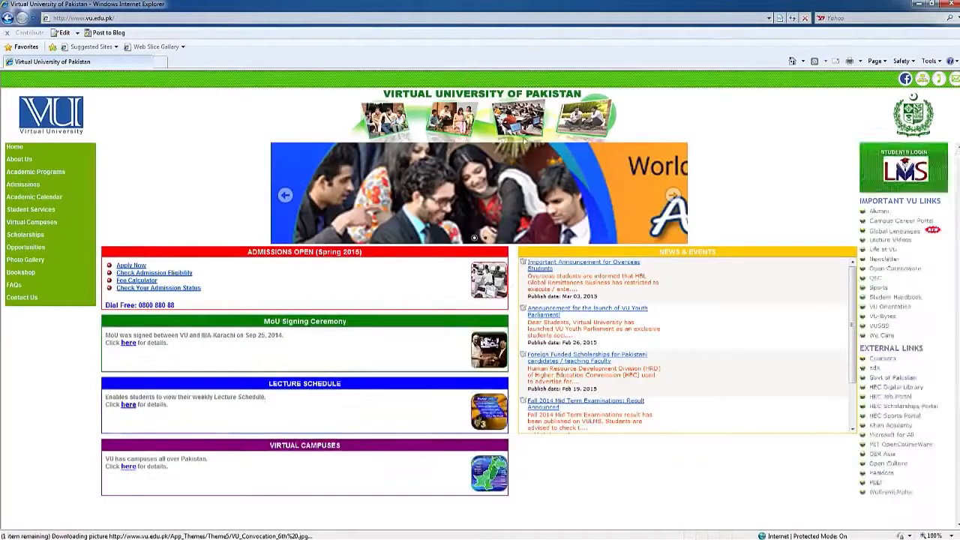
pyautogui.click(173, 18)
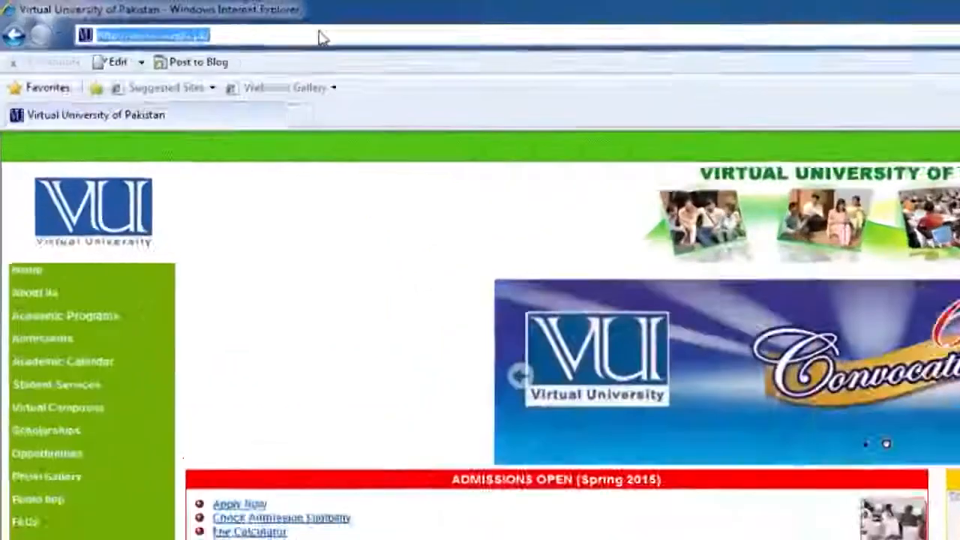
pyautogui.write('www.google.com')
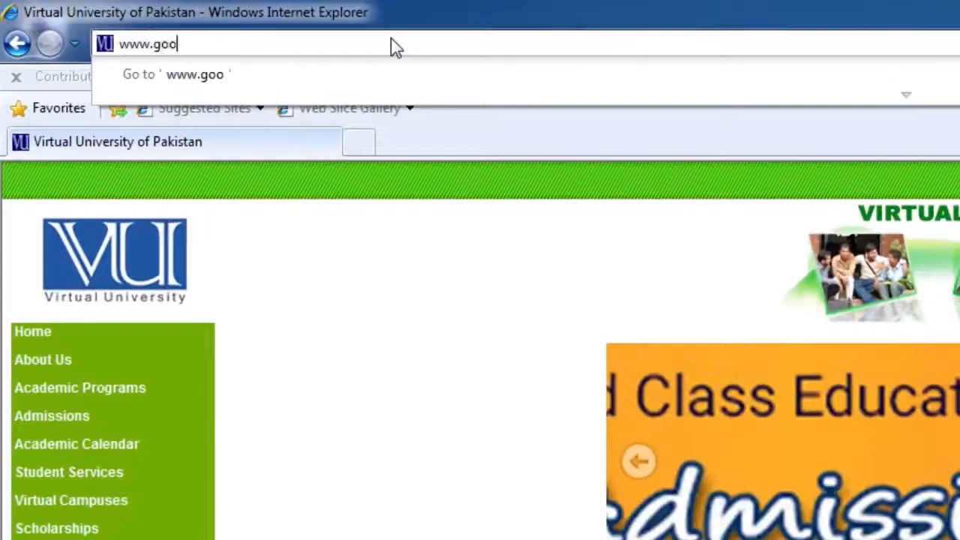
pyautogui.press('Return')
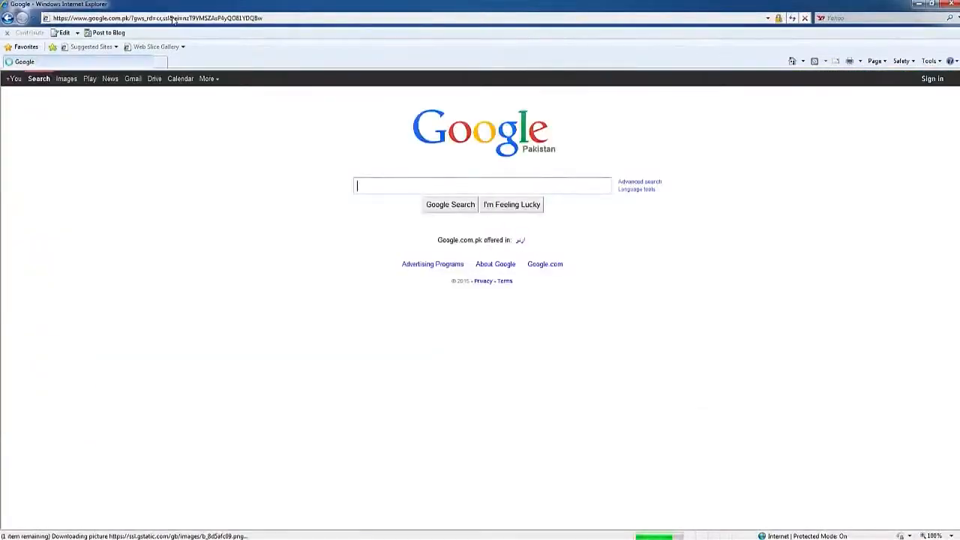
pyautogui.click(173, 18)
pyautogui.write('www')
pyautogui.write('.yahoo.com')
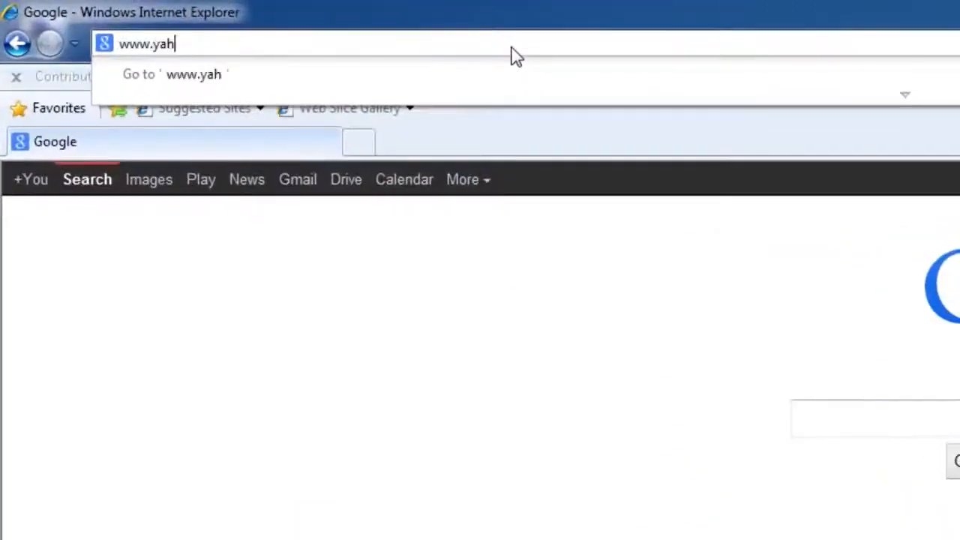
pyautogui.press('Return')
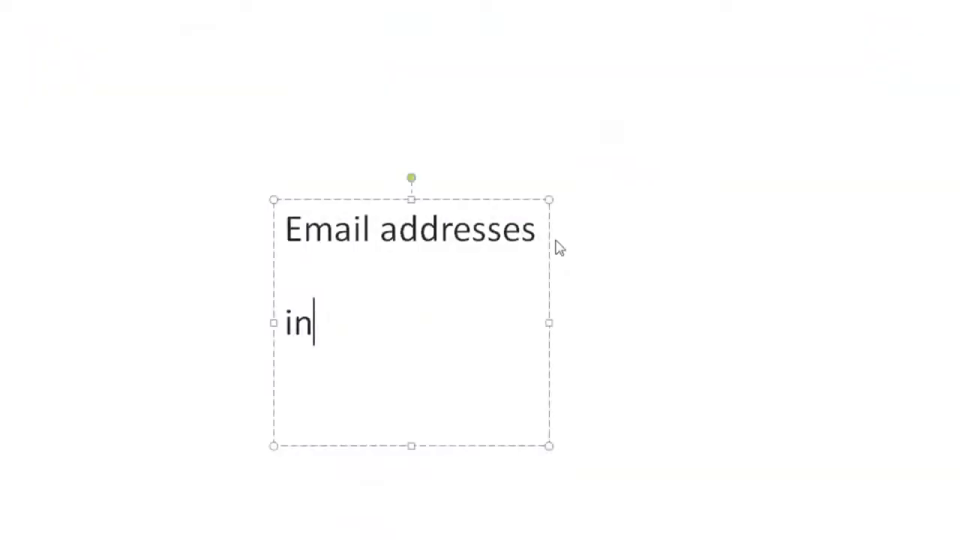
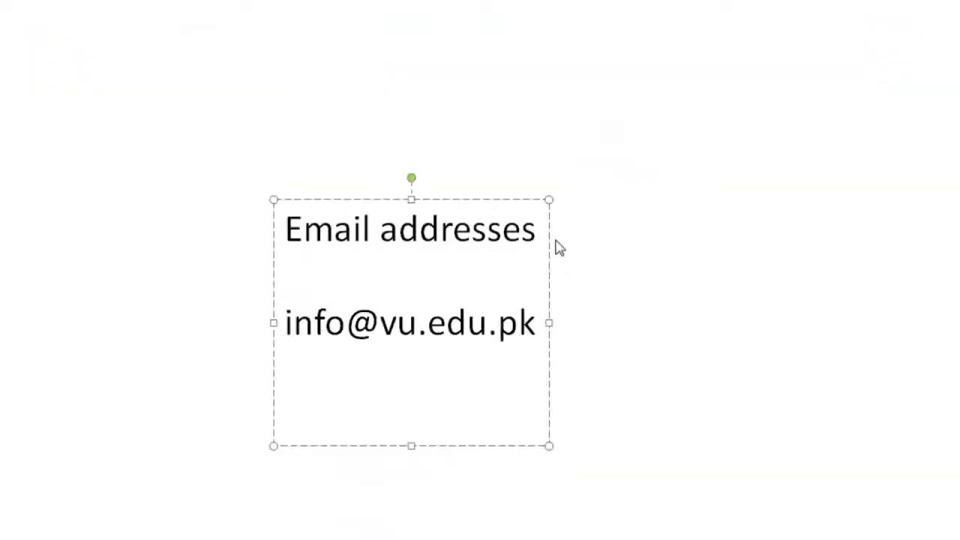
# Step: In the PowerPoint text box, enter two contact e-mail addresses on separate lines below the Email addresses heading
pyautogui.press('Return')
pyautogui.write('@company')
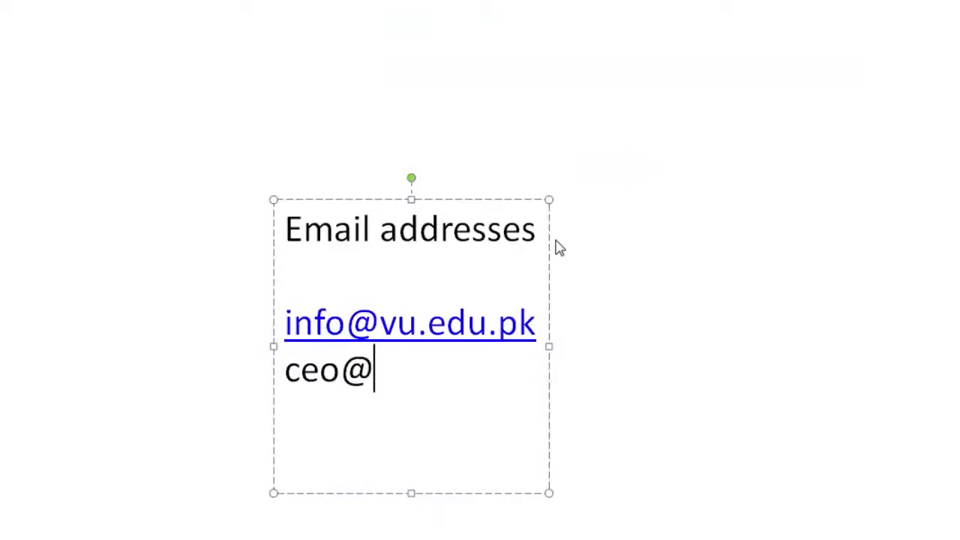
pyautogui.write('ne')
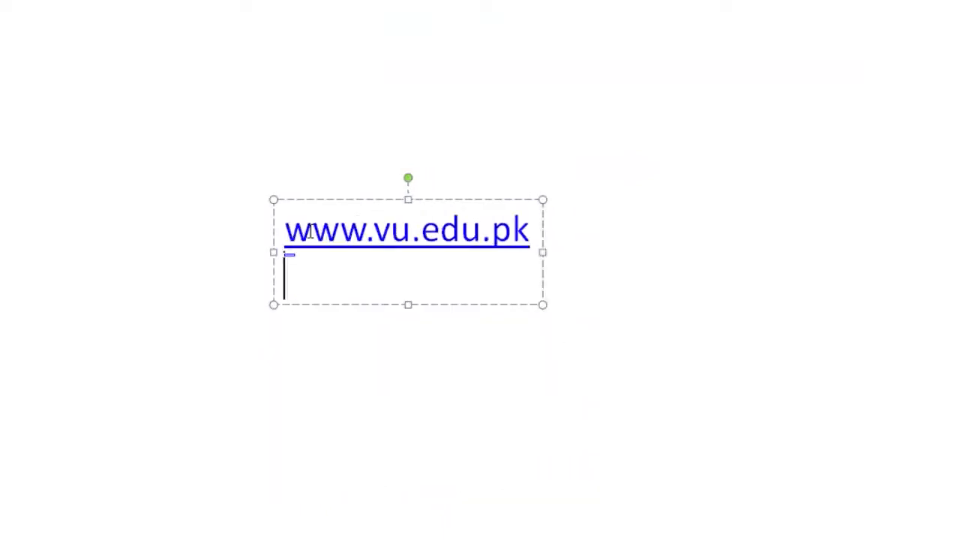
pyautogui.write('ww')
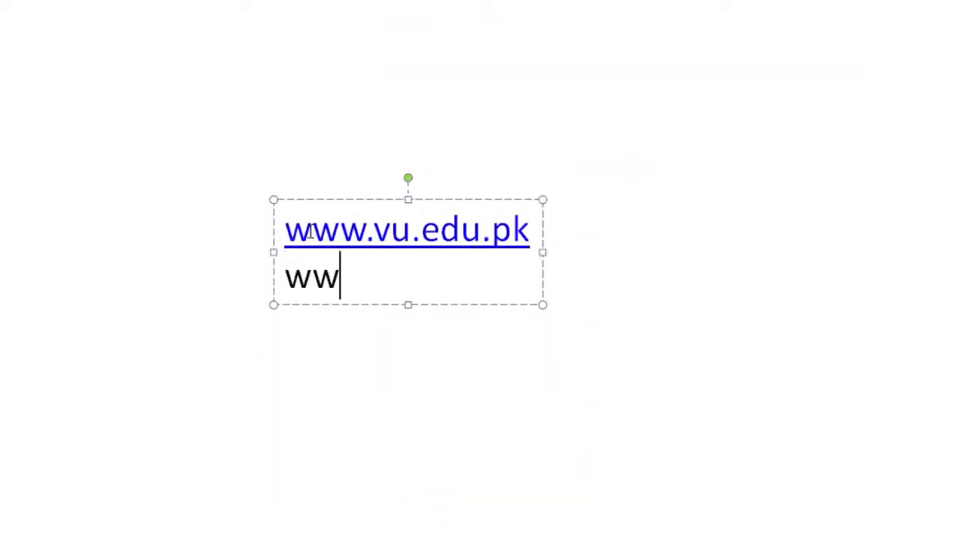
pyautogui.write('w.google.com')
pyautogui.press('Return')
pyautogui.write('www.')
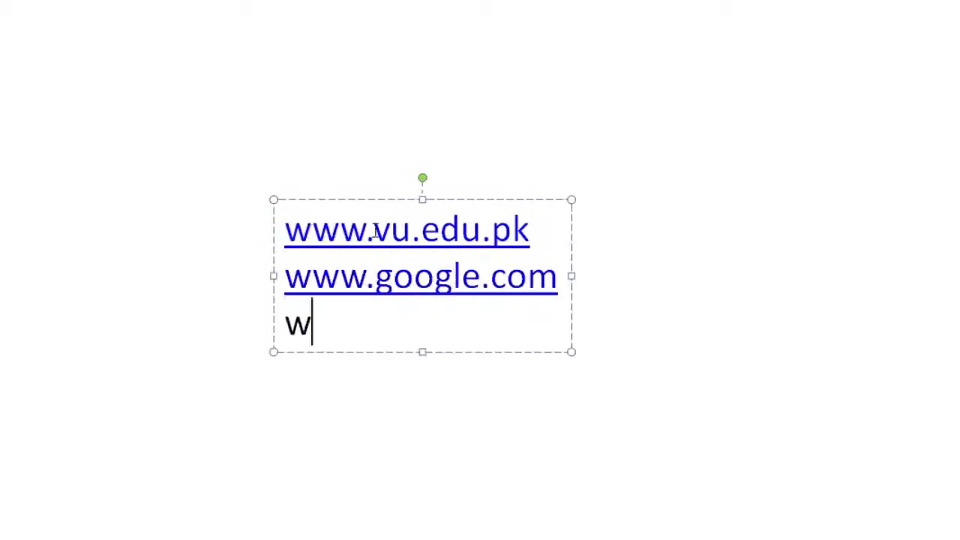
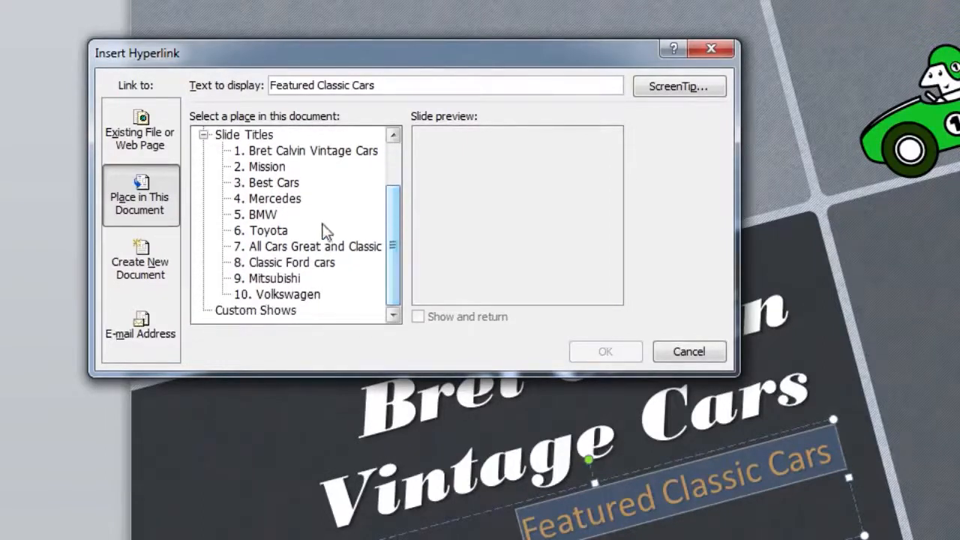
# Step: Link the Featured Classic Cars text to the Toyota slide and test the link in the slide show
pyautogui.click(276, 237)
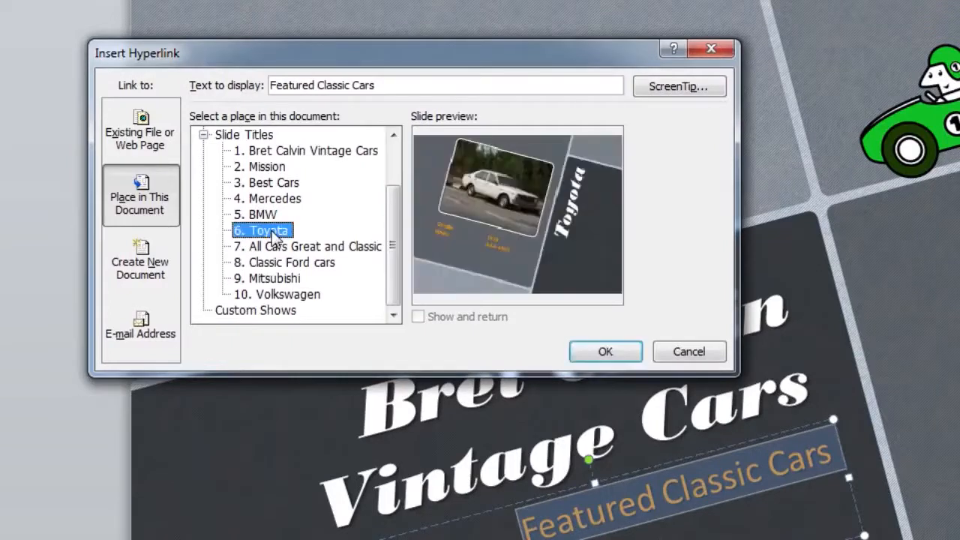
pyautogui.click(585, 356)
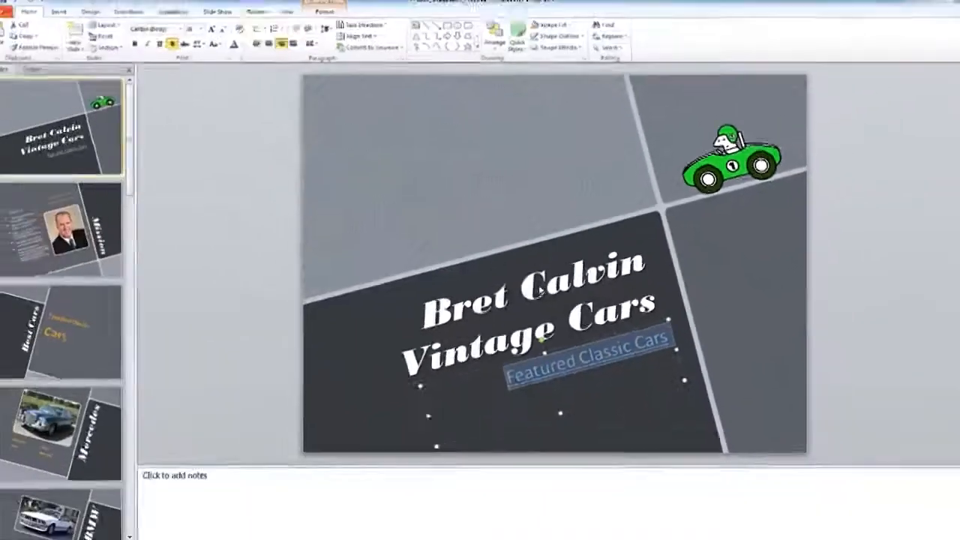
pyautogui.press('F5')
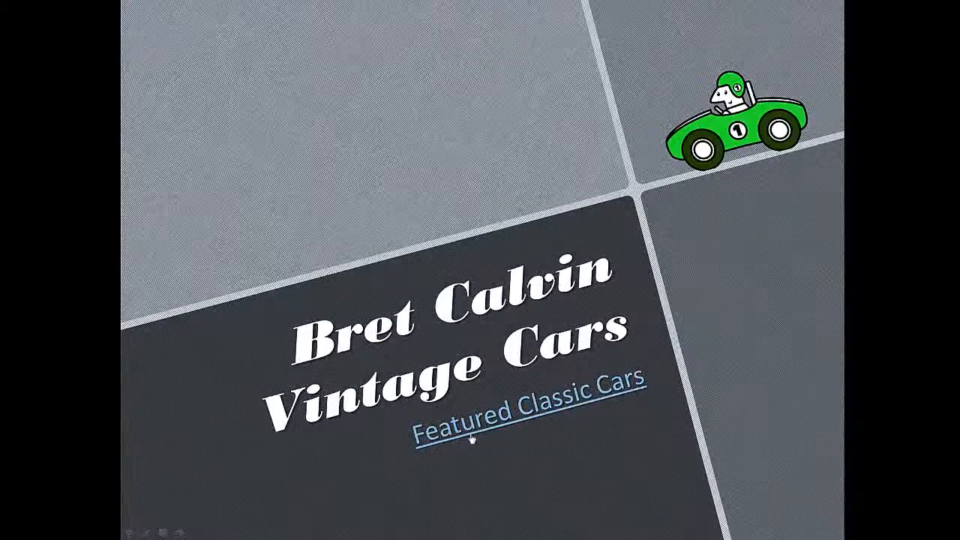
pyautogui.click(534, 417)
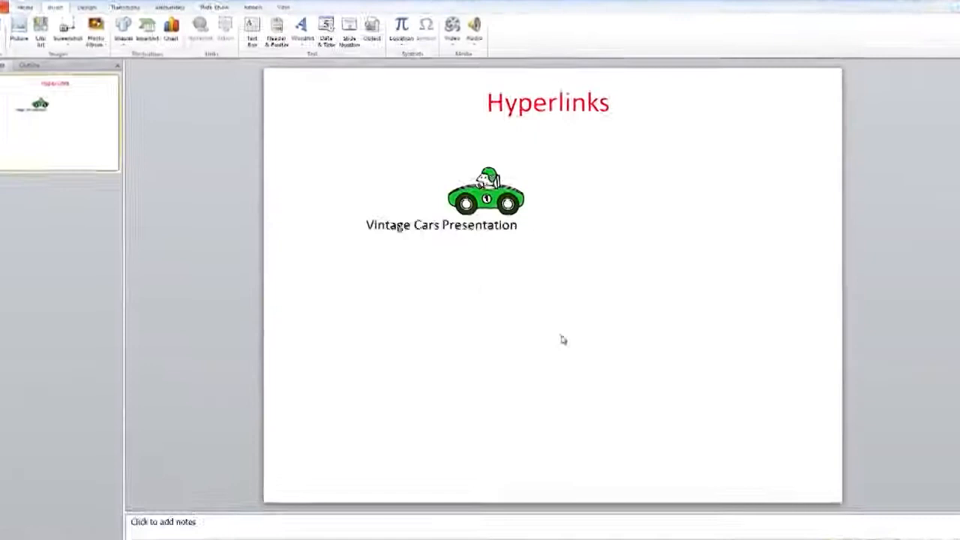
# Step: Start a hyperlink to an existing file on the Vintage Cars Presentation text and browse to E:\CPL\POWERPOINT2010\Assets
pyautogui.click(369, 218)
pyautogui.tripleClick(456, 217)
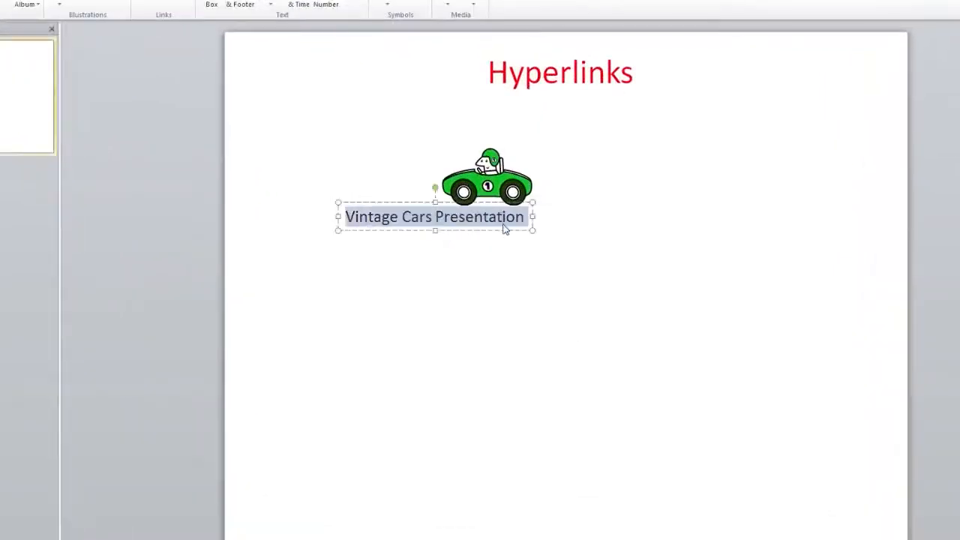
pyautogui.rightClick(457, 225)
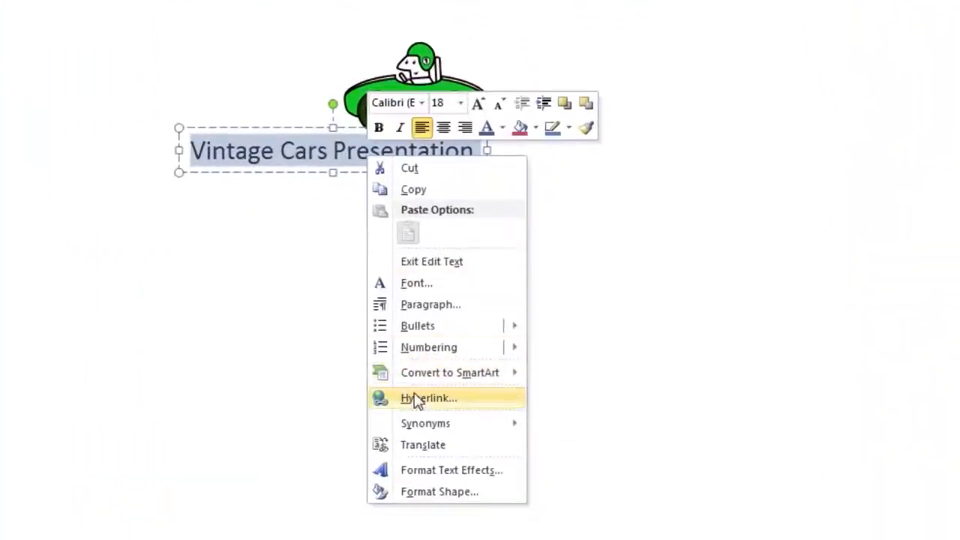
pyautogui.click(488, 370)
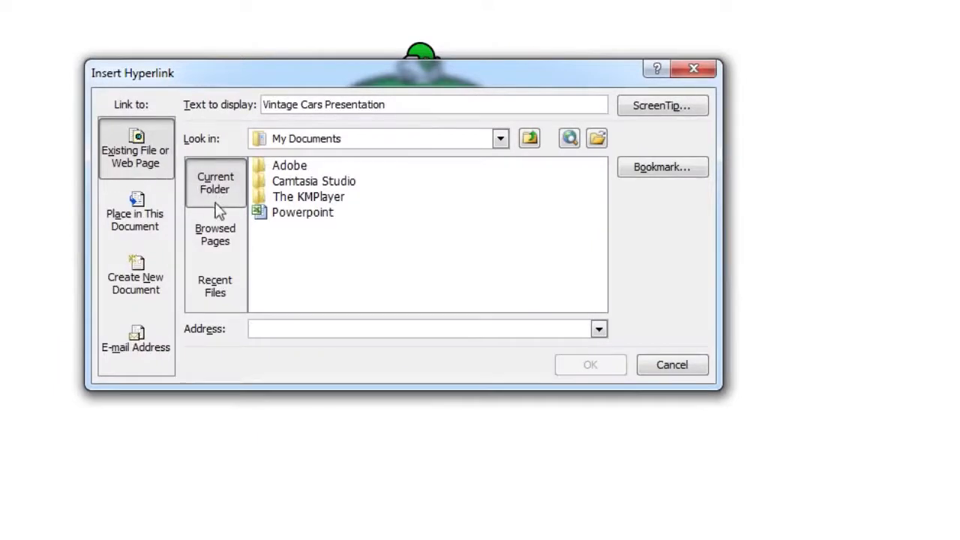
pyautogui.click(506, 142)
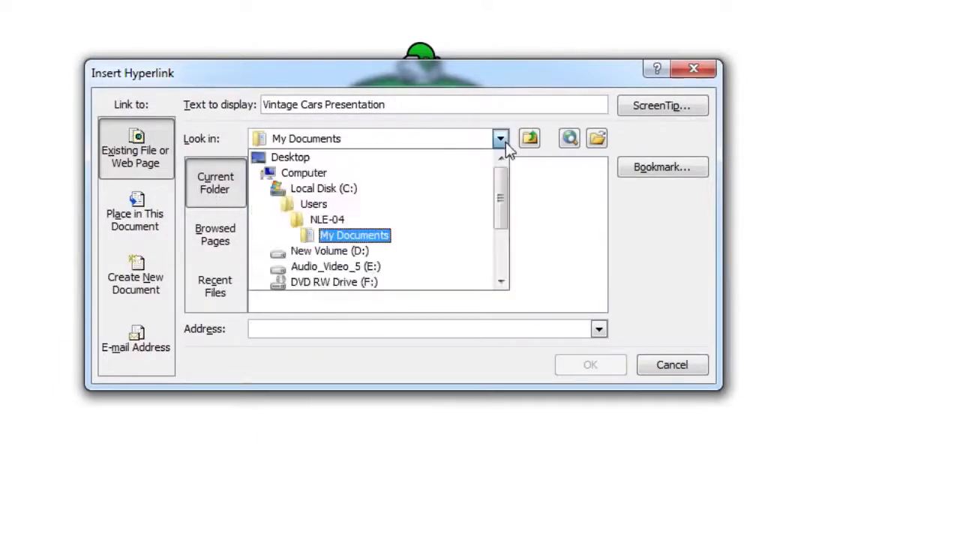
pyautogui.click(360, 266)
pyautogui.doubleClick(285, 244)
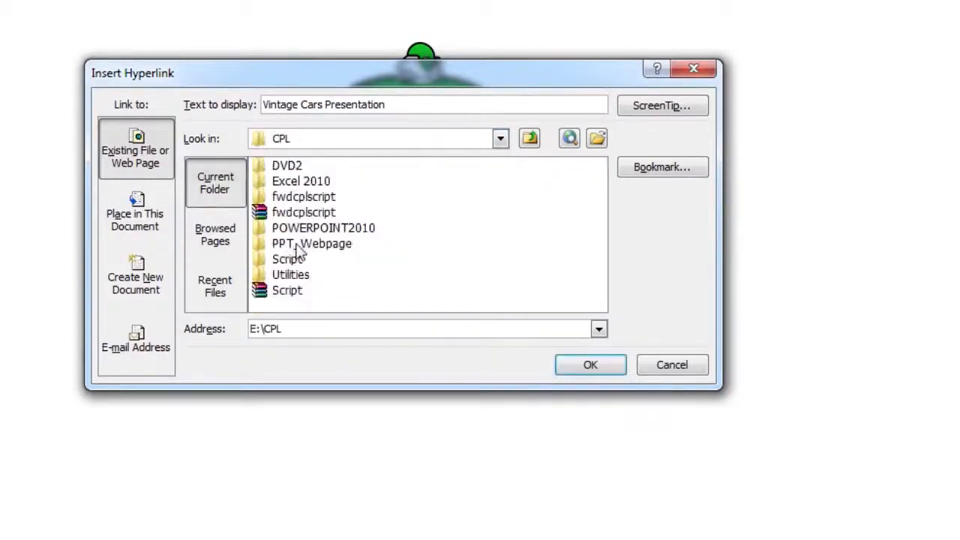
pyautogui.click(312, 232)
pyautogui.doubleClick(311, 231)
pyautogui.doubleClick(294, 166)
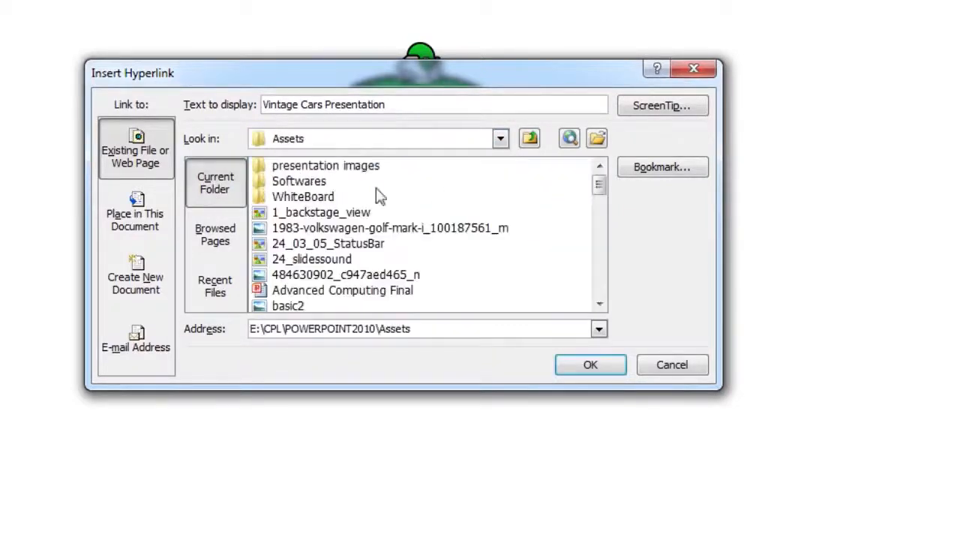
# Step: Link the Vintage Cars Presentation text to the PP2010_SlideBasics_Practice presentation
pyautogui.moveTo(593, 186); pyautogui.dragTo(599, 259)
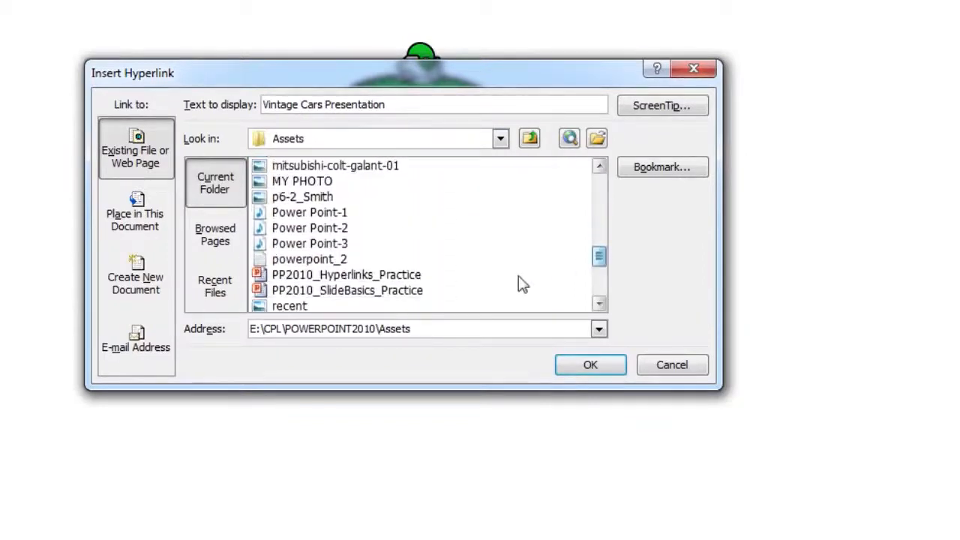
pyautogui.click(390, 290)
pyautogui.click(588, 364)
# Step: Run the slide show, follow the Vintage Cars Presentation link and advance through the linked presentation's slides
pyautogui.press('F5')
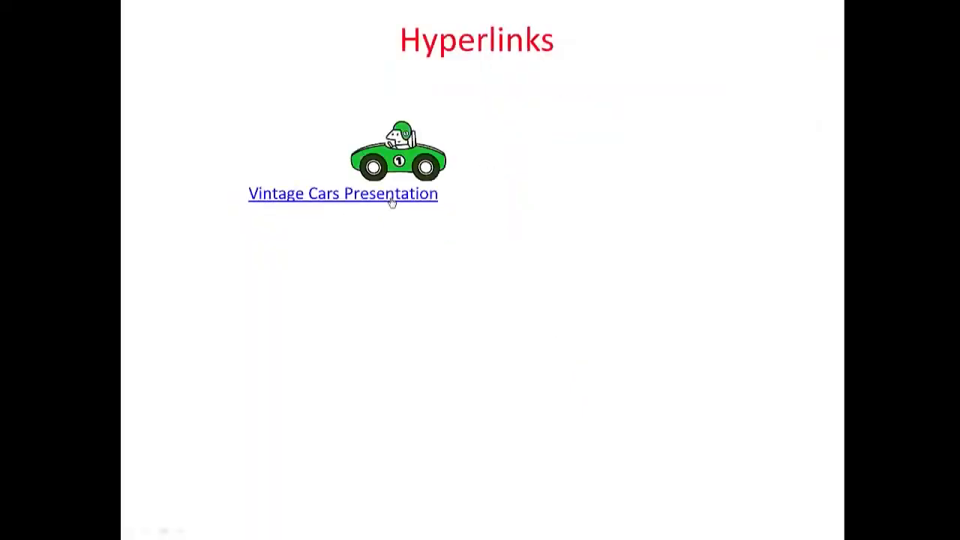
pyautogui.click(391, 198)
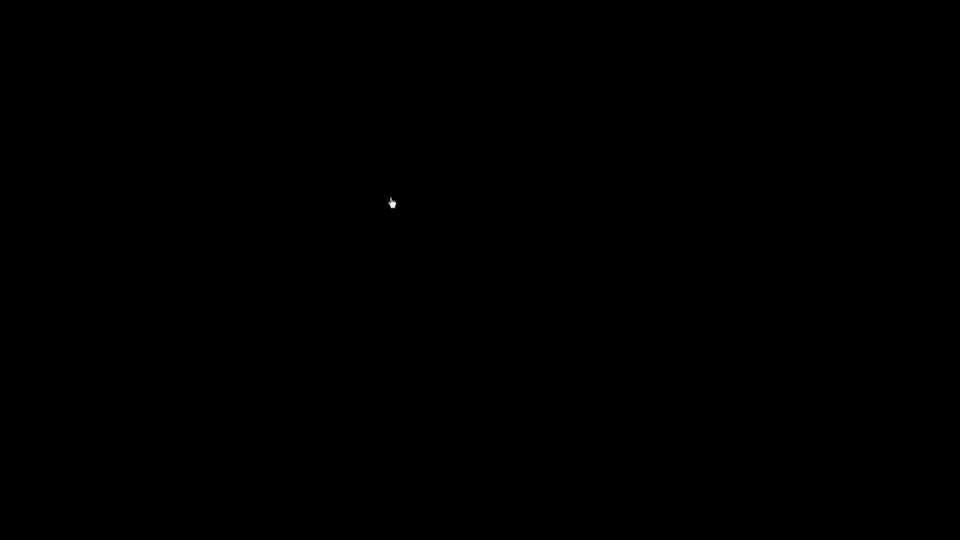
pyautogui.click(390, 197)
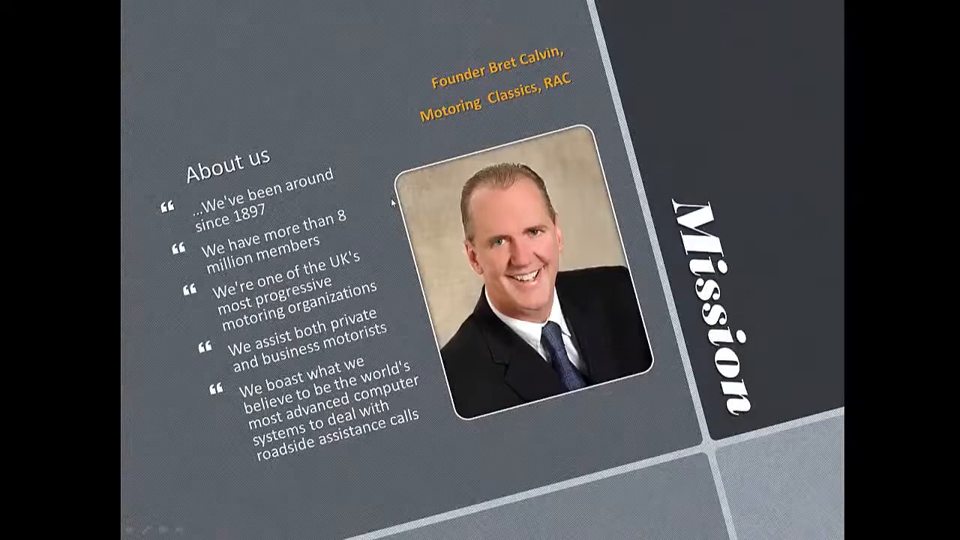
pyautogui.click(391, 197)
pyautogui.click(390, 197)
pyautogui.click(391, 197)
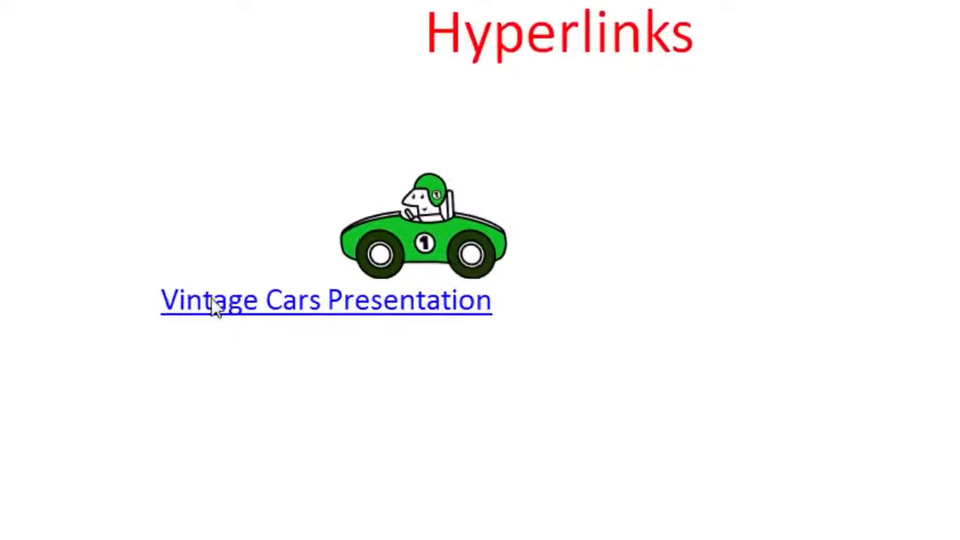
# Step: Remove the hyperlink from the Vintage Cars Presentation text
pyautogui.click(383, 225)
pyautogui.moveTo(160, 300); pyautogui.dragTo(460, 317)
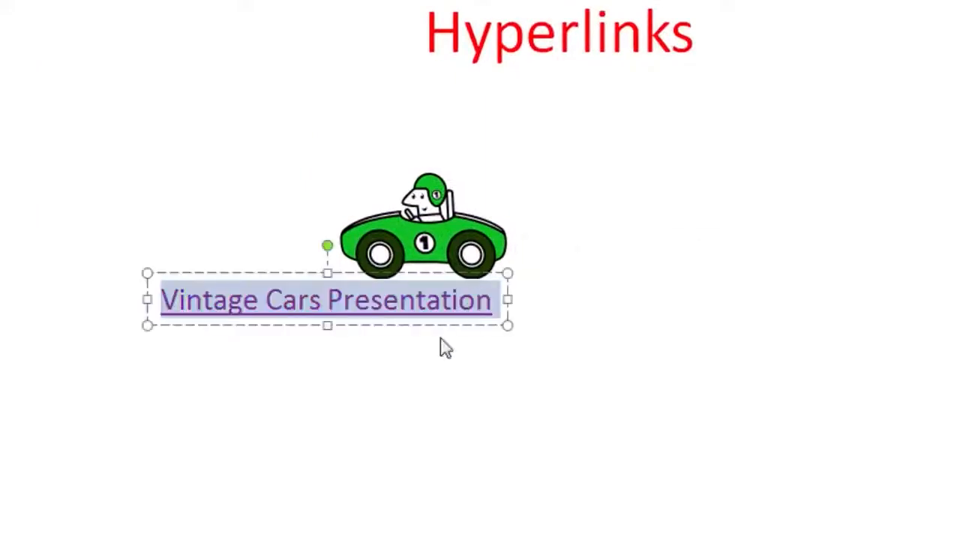
pyautogui.rightClick(421, 301)
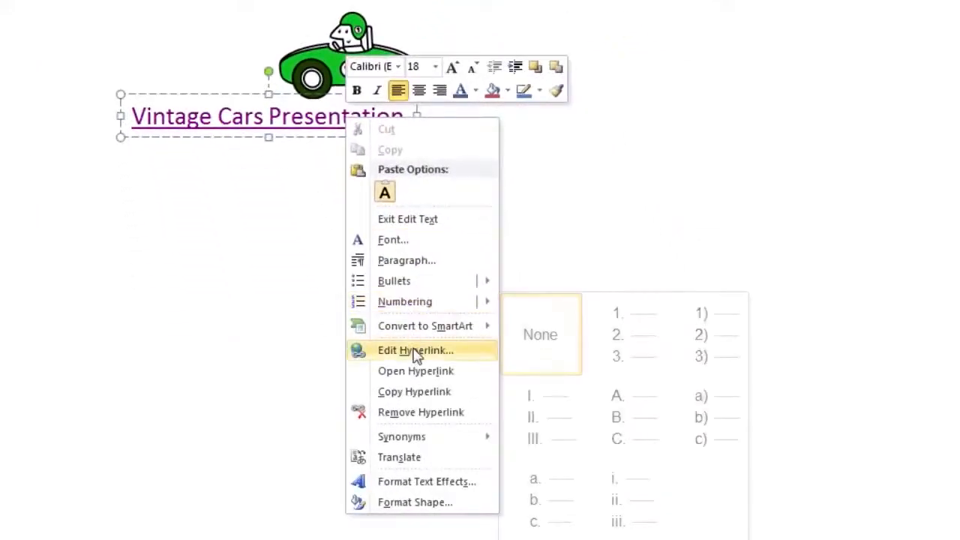
pyautogui.click(424, 414)
pyautogui.click(327, 249)
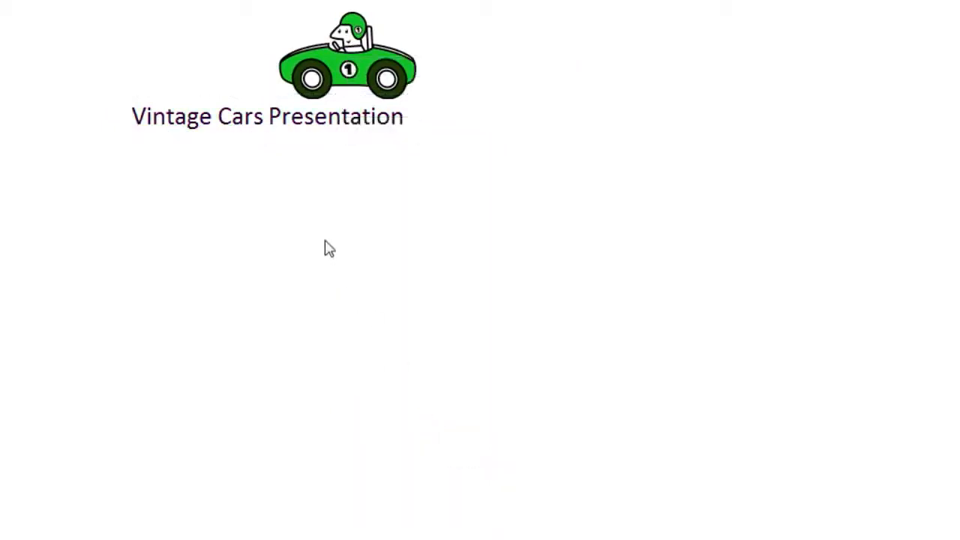
pyautogui.click(178, 124)
pyautogui.click(275, 178)
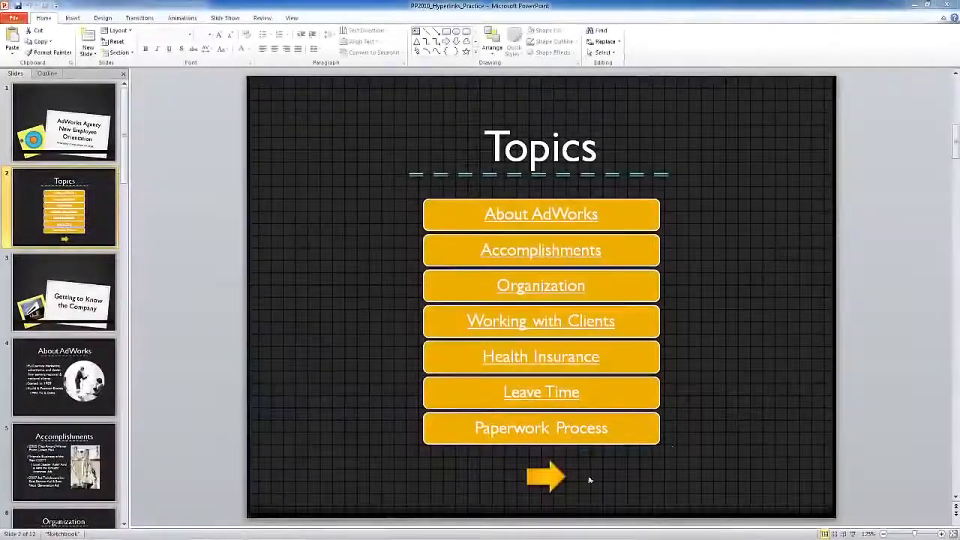
# Step: Test the arrow button on the Topics slide by using it in the slide show to go to the following slide
pyautogui.click(551, 475)
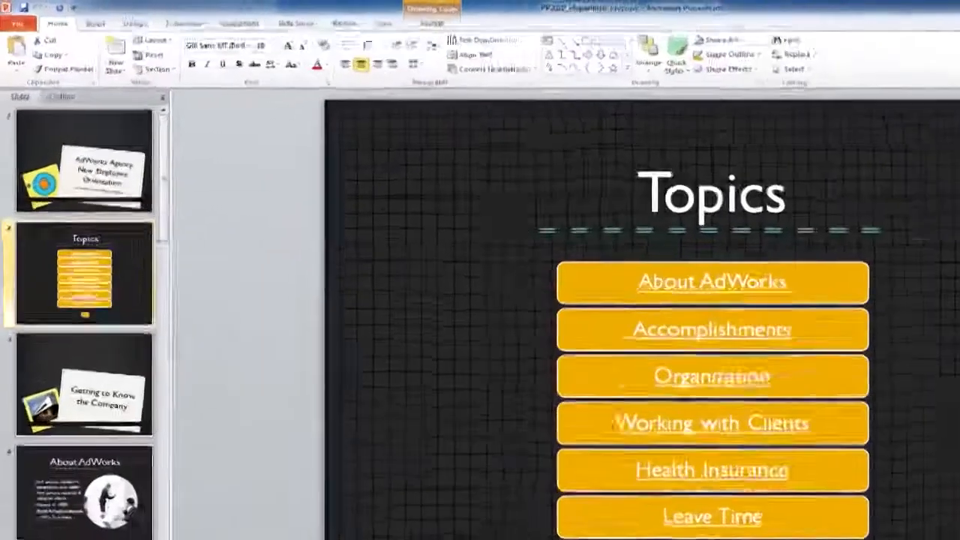
pyautogui.doubleClick(546, 476)
pyautogui.click(630, 102)
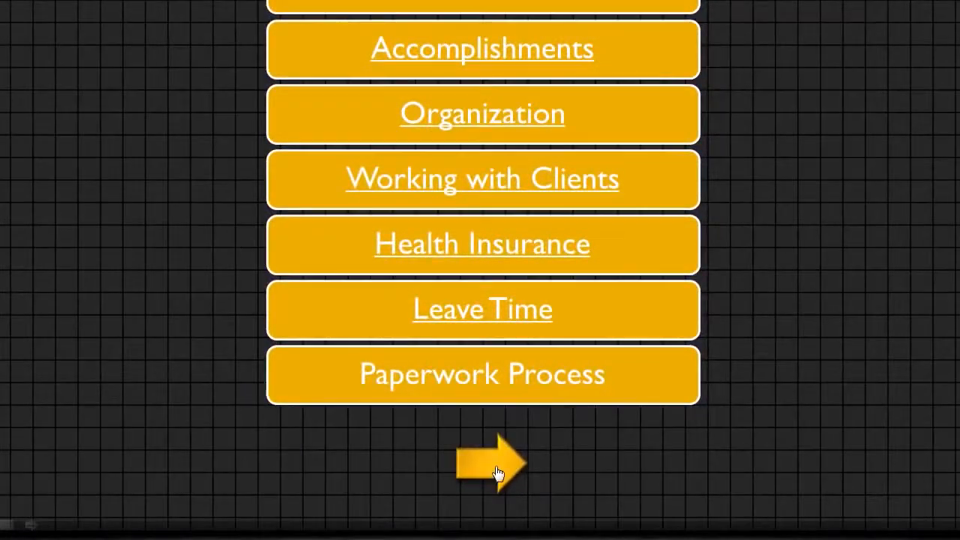
pyautogui.click(497, 473)
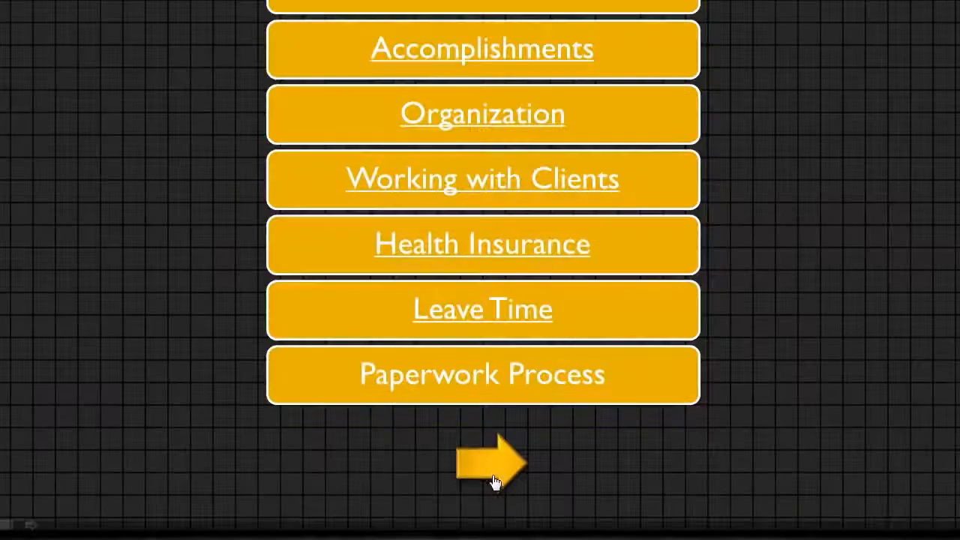
pyautogui.click(493, 476)
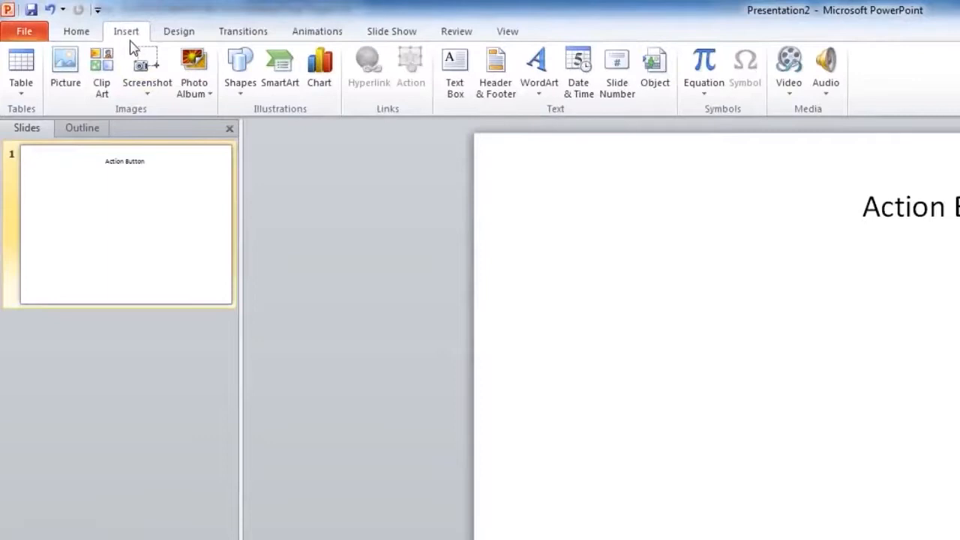
# Step: Insert a Forward or Next action button below and to the left of the Action Button title
pyautogui.click(240, 71)
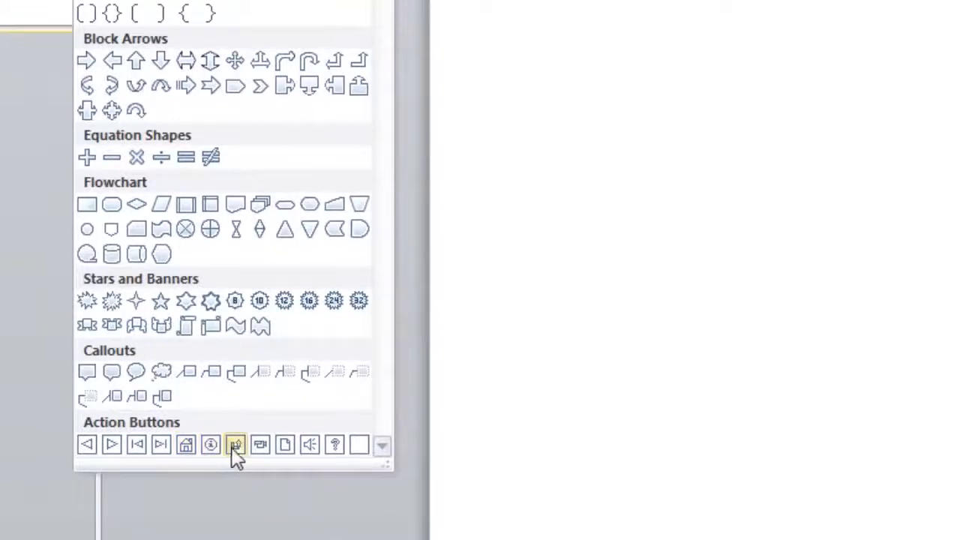
pyautogui.click(111, 444)
pyautogui.moveTo(234, 238); pyautogui.dragTo(353, 338)
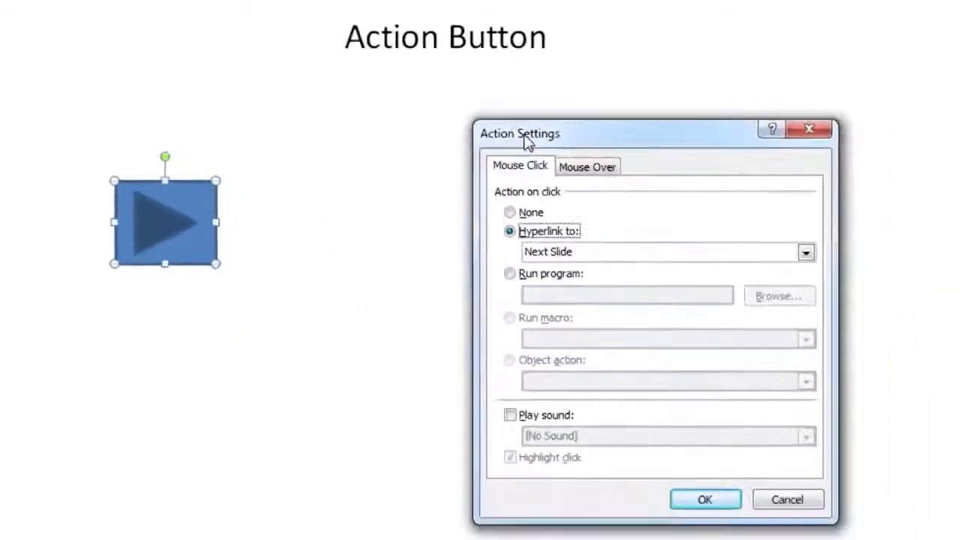
pyautogui.moveTo(527, 142); pyautogui.dragTo(343, 132)
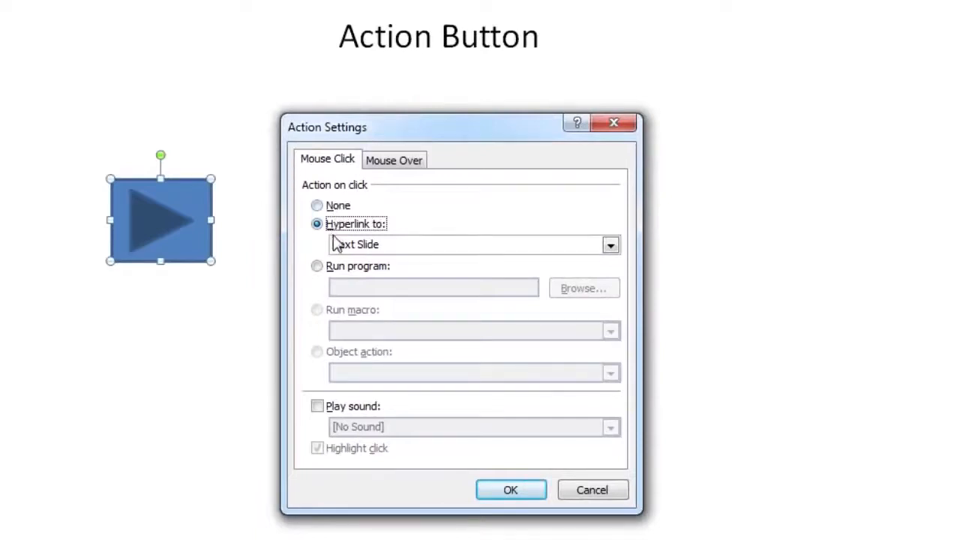
# Step: Set the action button's mouse-click action to a hyperlink to End Show after reviewing the mouse-over options
pyautogui.click(374, 162)
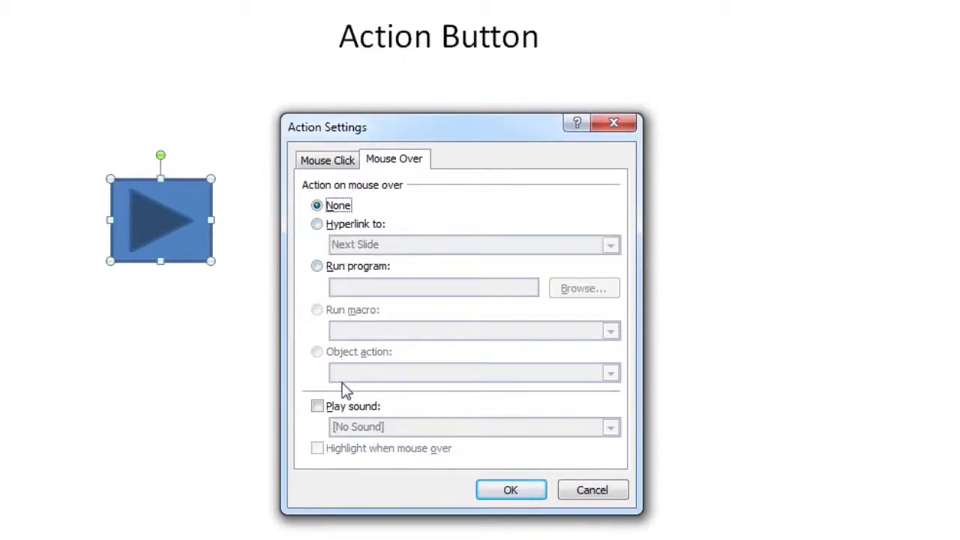
pyautogui.click(330, 160)
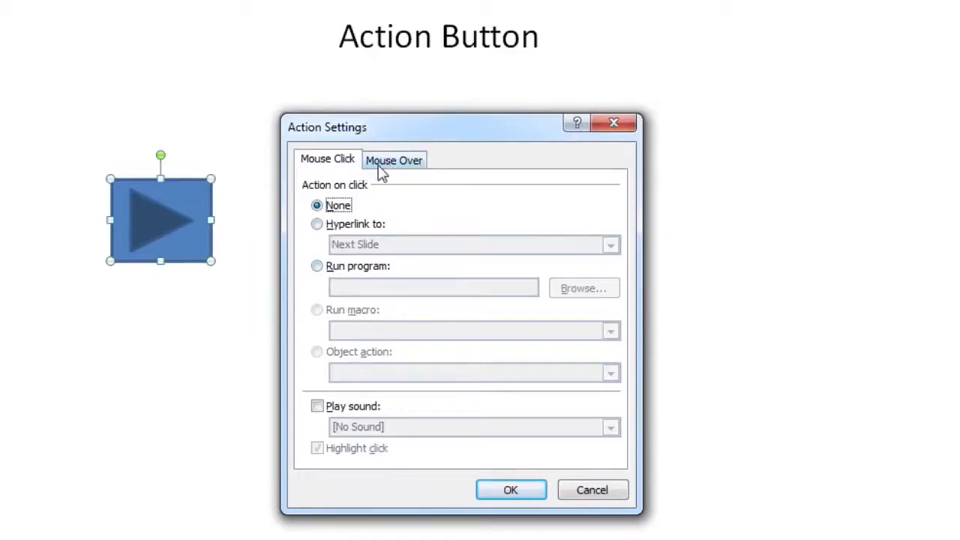
pyautogui.click(384, 166)
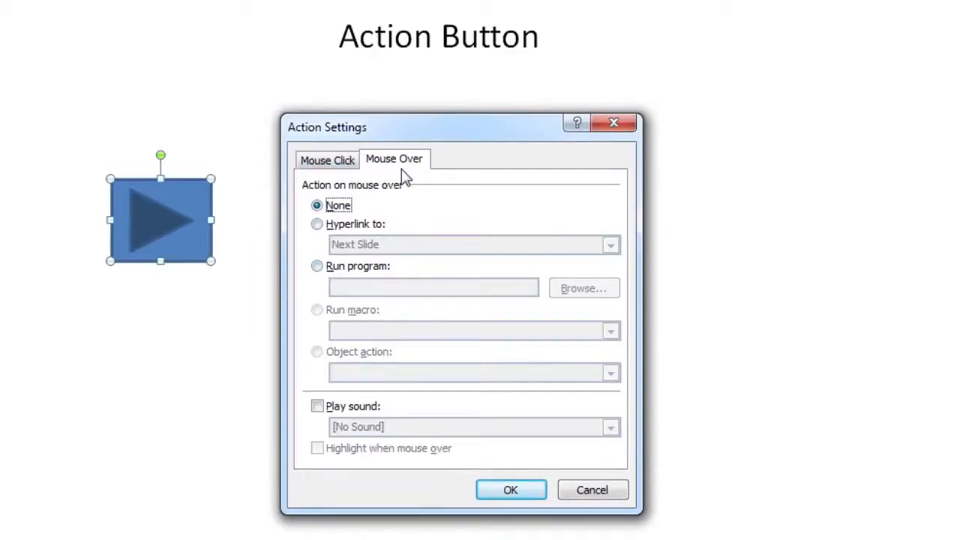
pyautogui.click(343, 167)
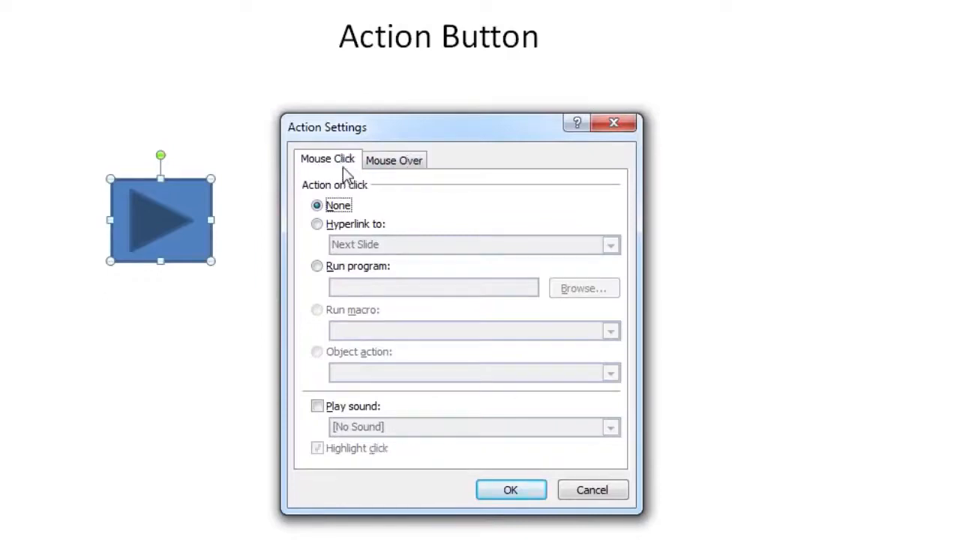
pyautogui.click(336, 226)
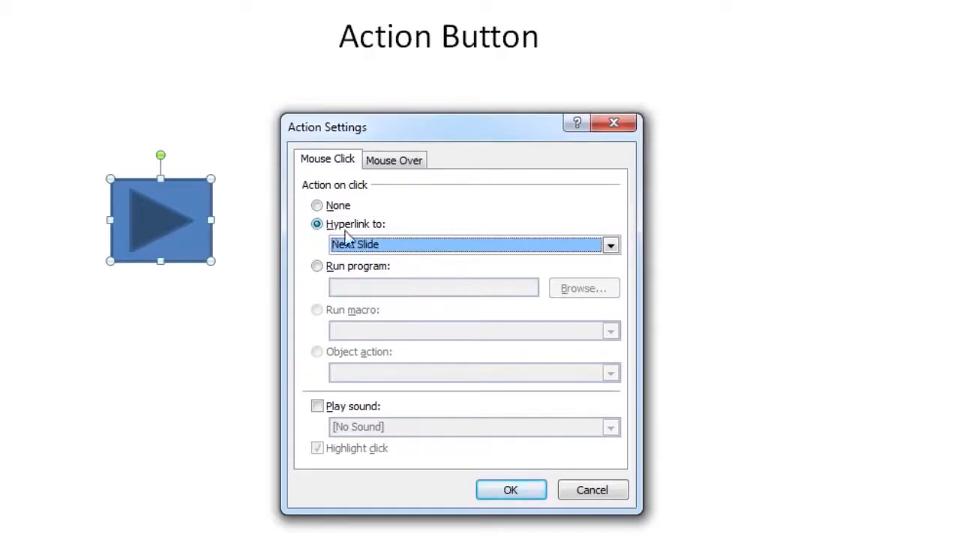
pyautogui.click(370, 247)
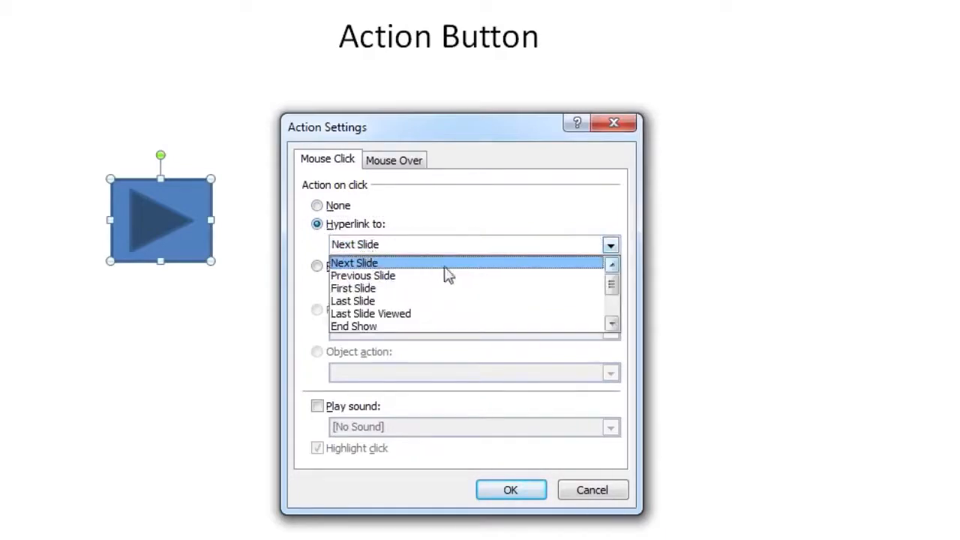
pyautogui.moveTo(610, 293); pyautogui.dragTo(612, 303)
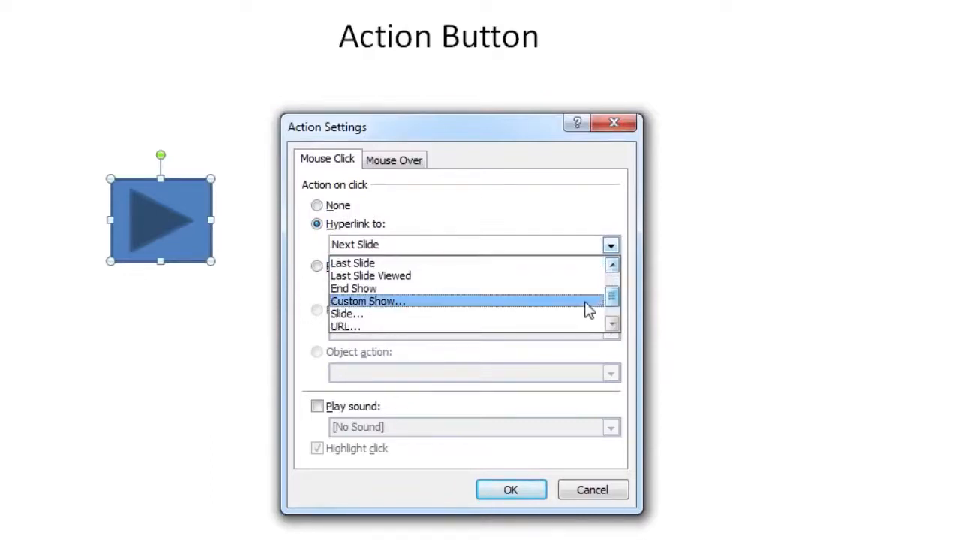
pyautogui.click(418, 291)
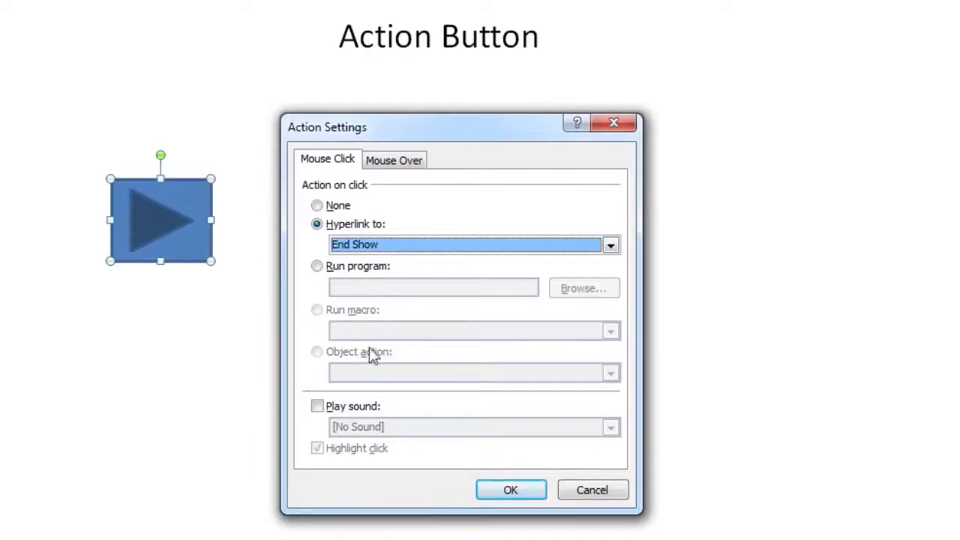
# Step: Enable the action button's click sound, set it to Bomb, and apply the action settings
pyautogui.click(356, 402)
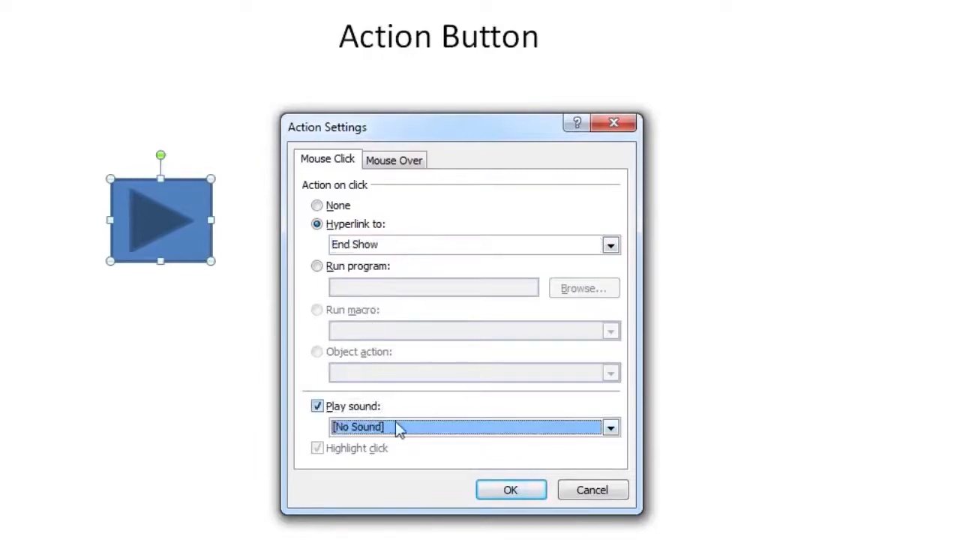
pyautogui.click(608, 429)
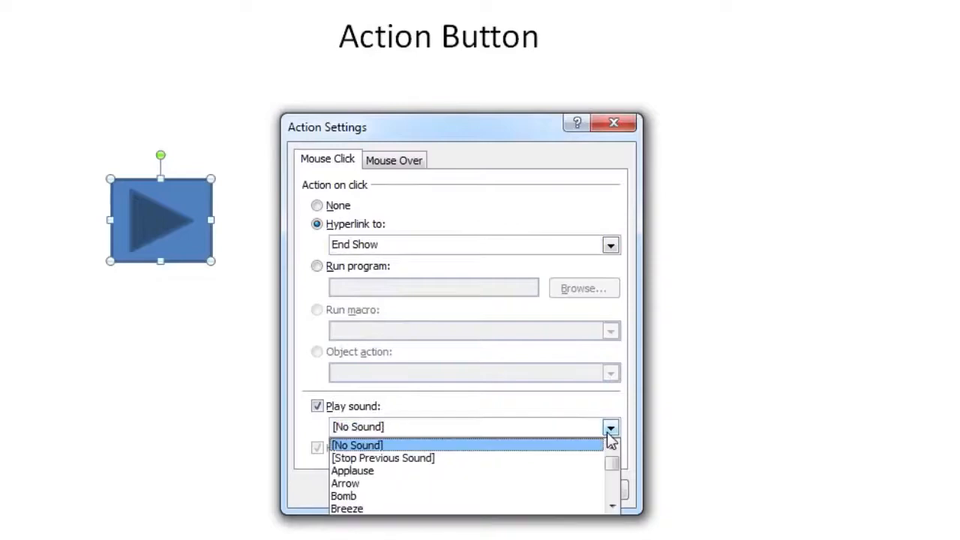
pyautogui.click(585, 495)
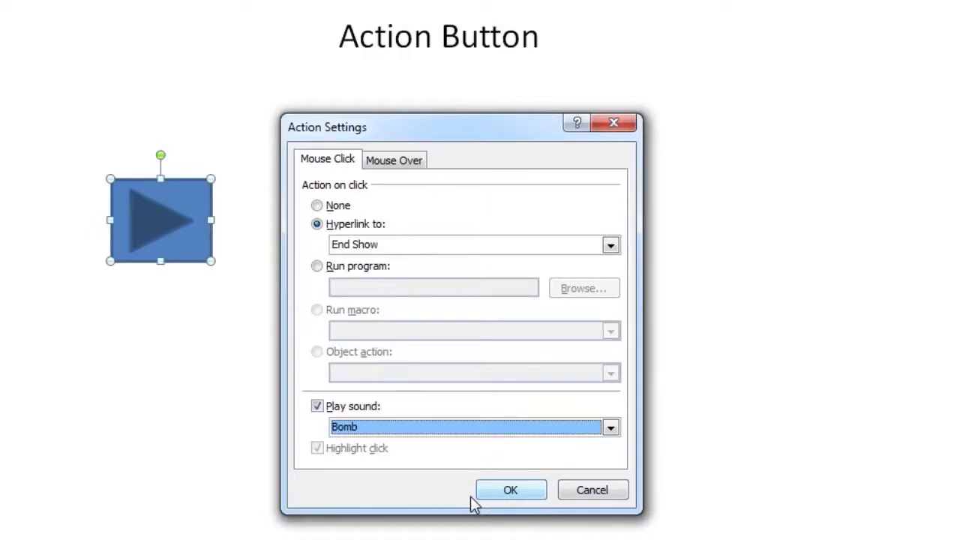
pyautogui.click(508, 495)
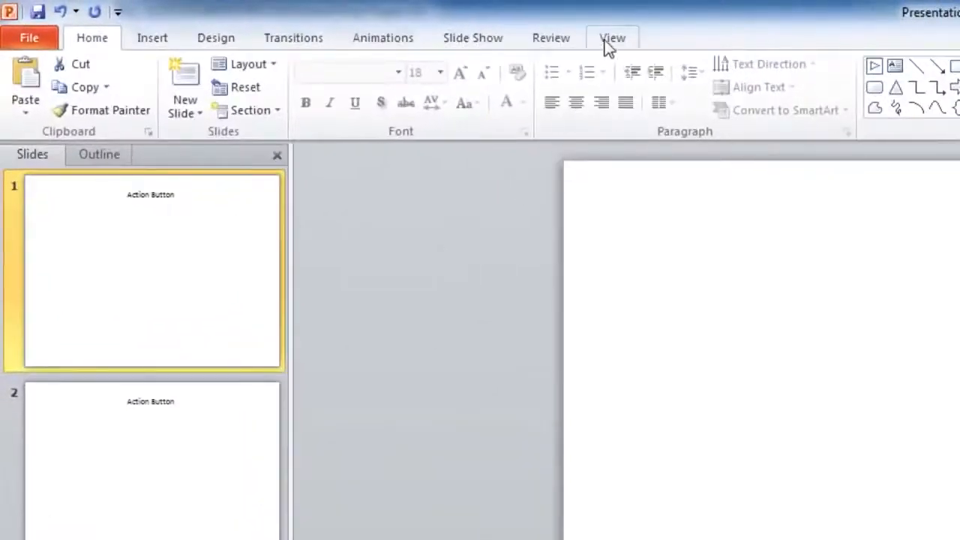
# Step: Add a Forward or Next action button linked to Next Slide below the subtitle on the slide master's title layout, and close the master view
pyautogui.click(352, 26)
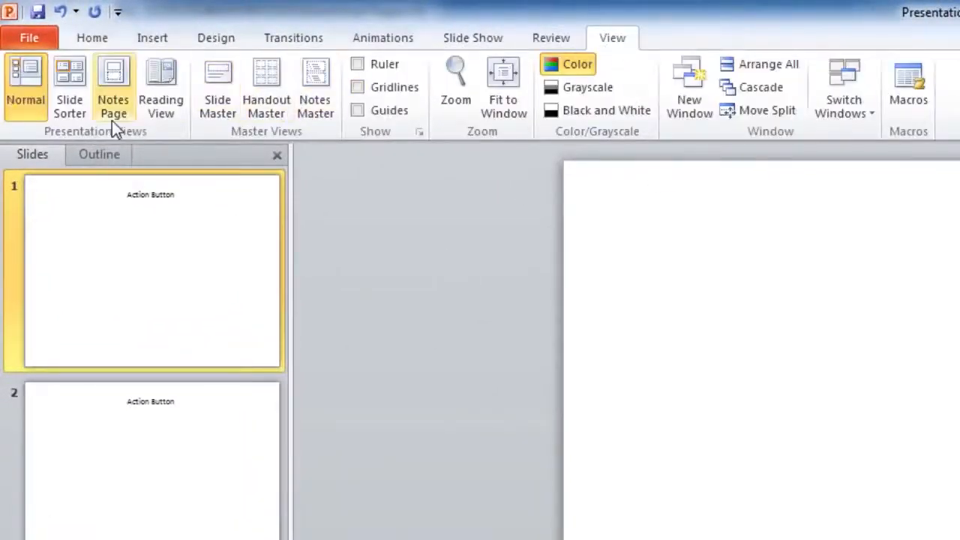
pyautogui.click(217, 118)
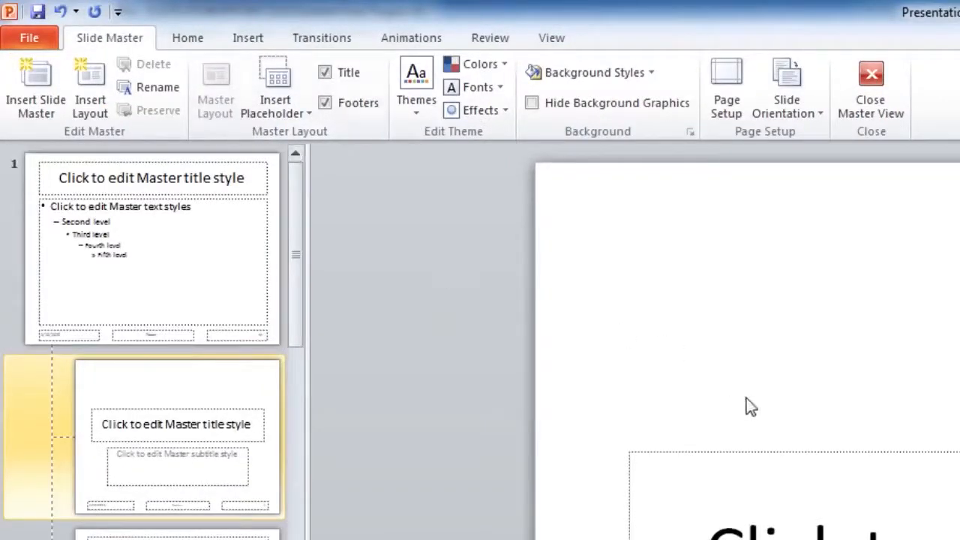
pyautogui.click(248, 39)
pyautogui.click(251, 69)
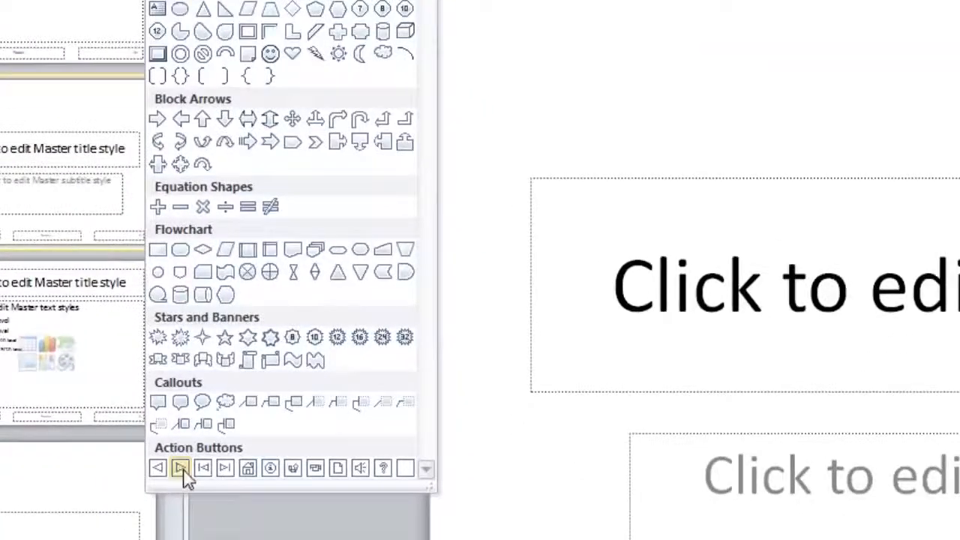
pyautogui.click(188, 482)
pyautogui.moveTo(148, 349); pyautogui.dragTo(225, 409)
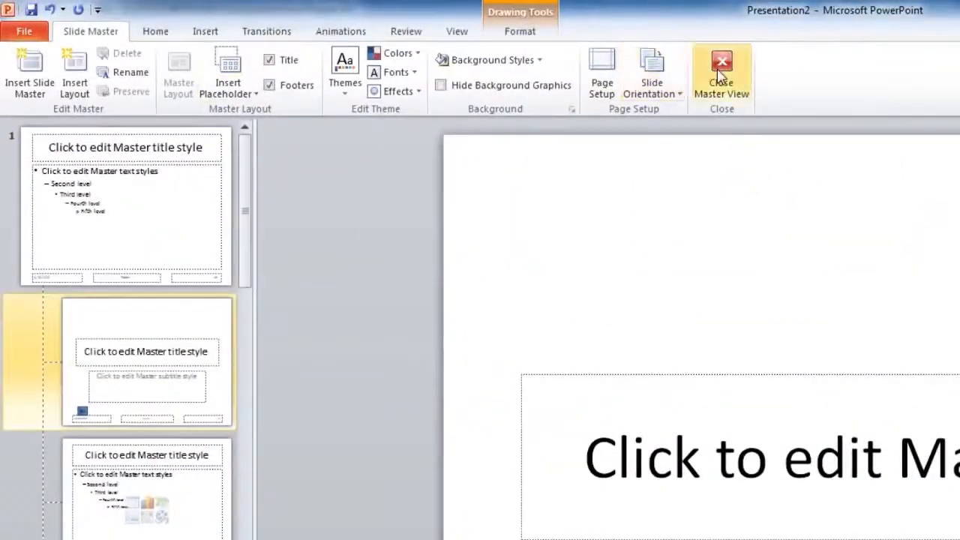
pyautogui.click(719, 75)
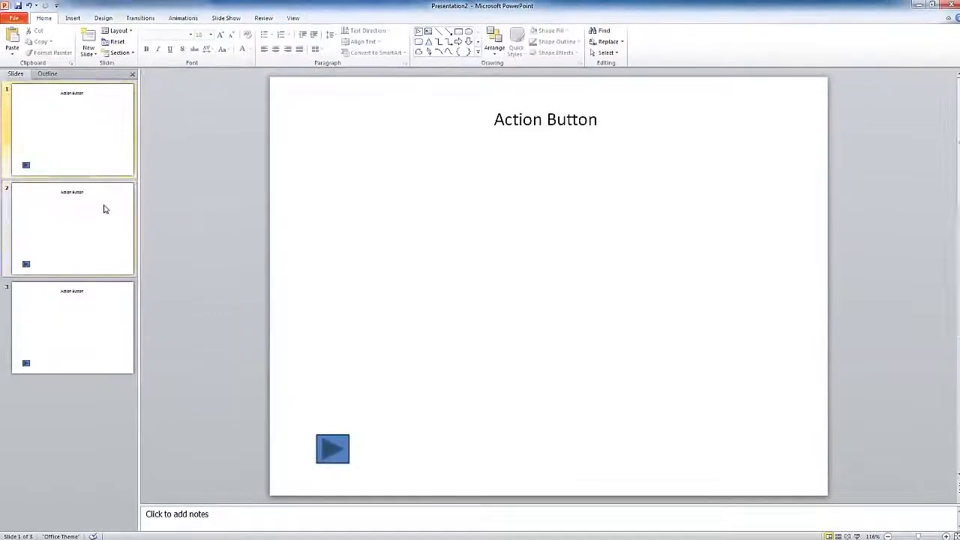
# Step: Check the slides of the presentation for the action button added through the slide master
pyautogui.click(104, 209)
pyautogui.click(90, 317)
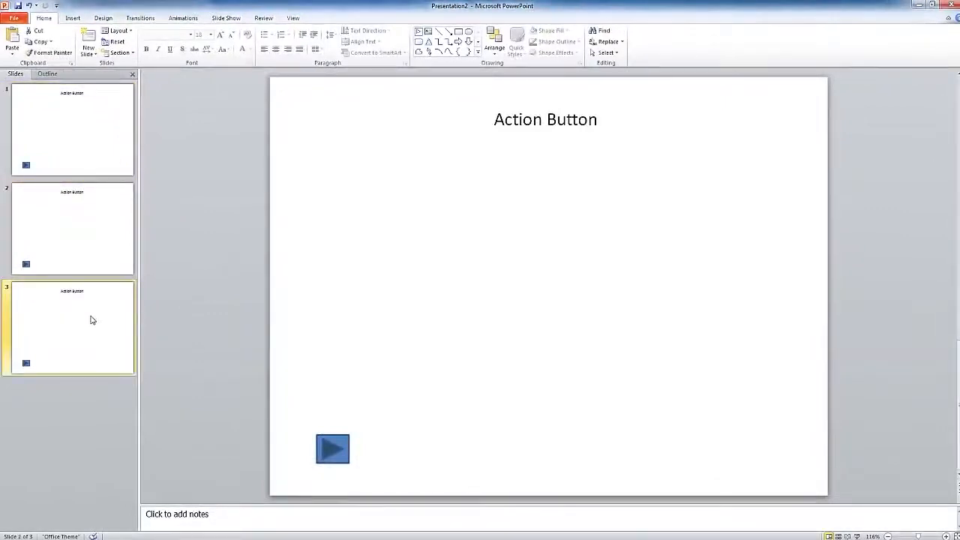
pyautogui.click(92, 150)
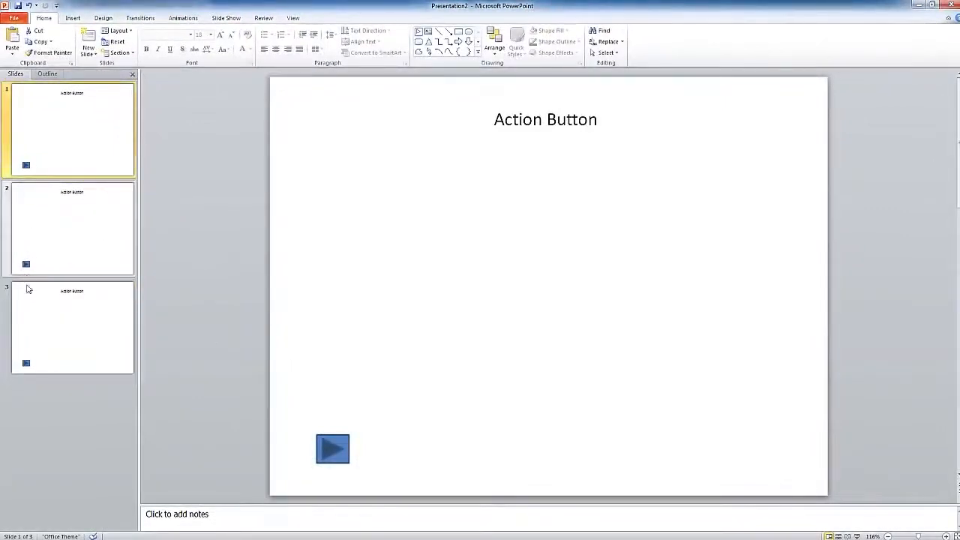
pyautogui.click(359, 388)
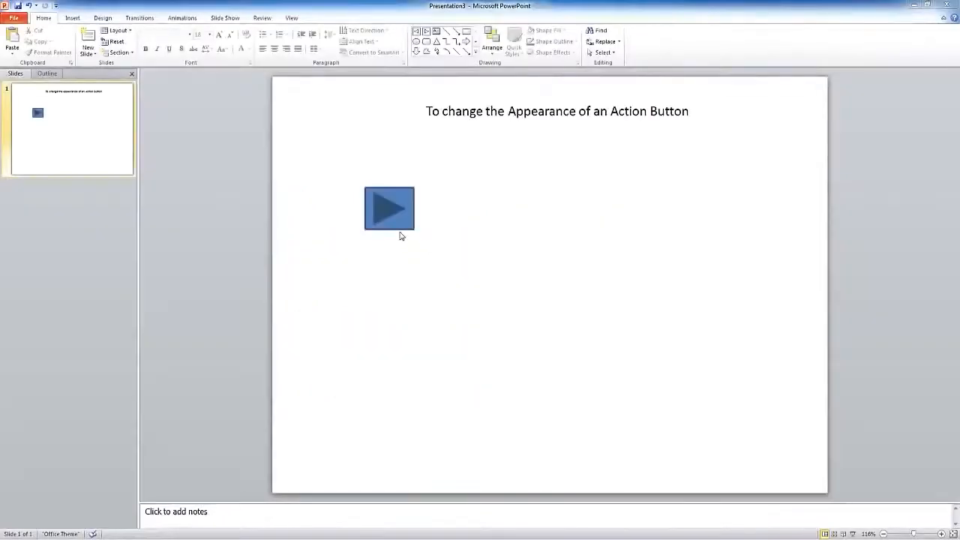
# Step: Open the full shape styles gallery for the action button on the appearance slide
pyautogui.click(398, 221)
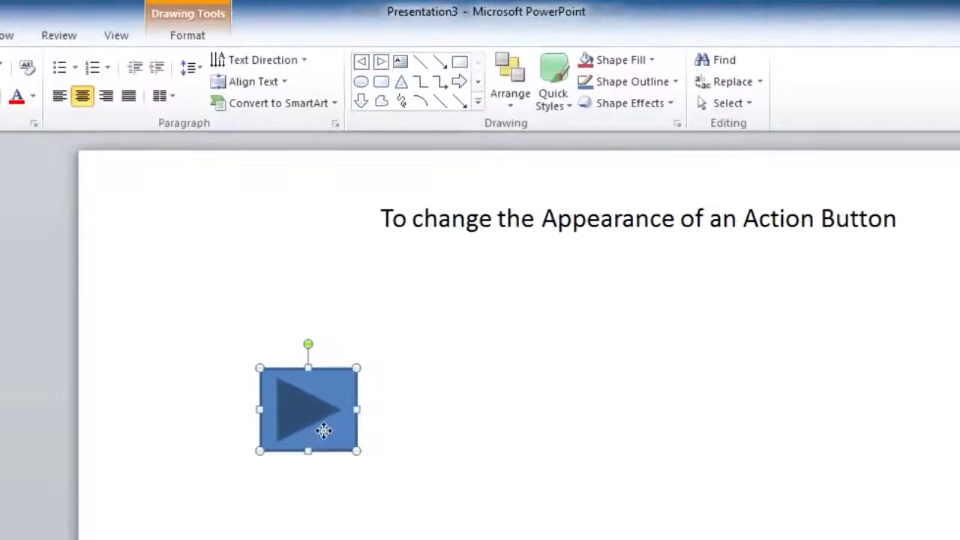
pyautogui.click(186, 37)
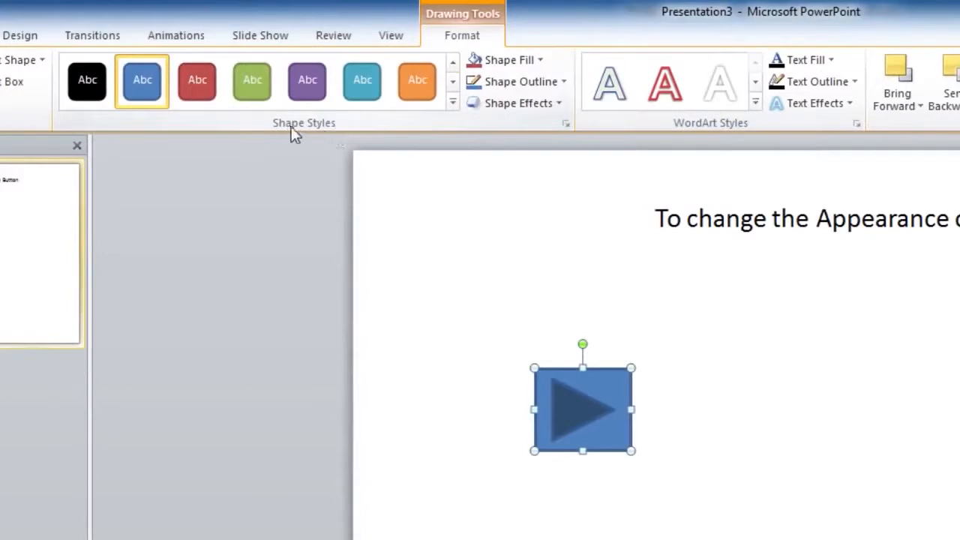
pyautogui.click(452, 104)
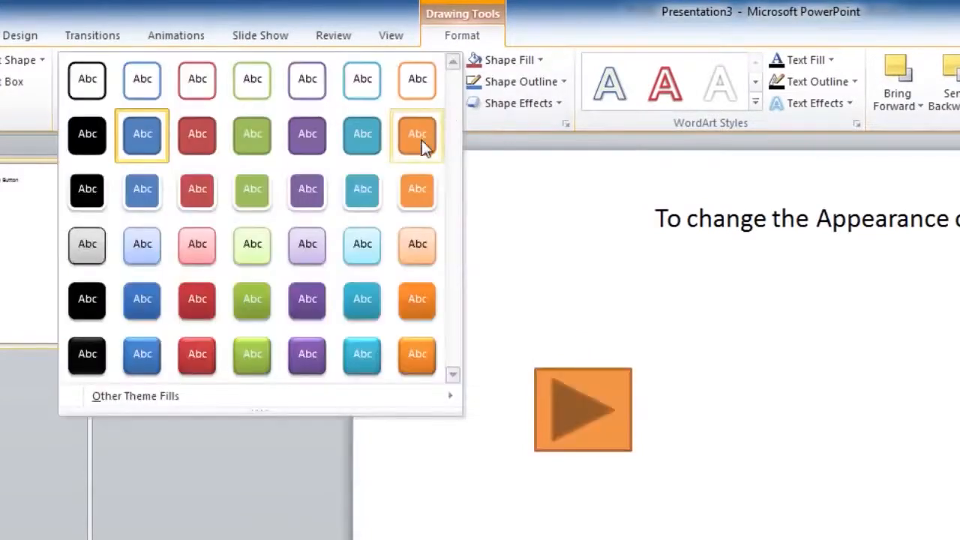
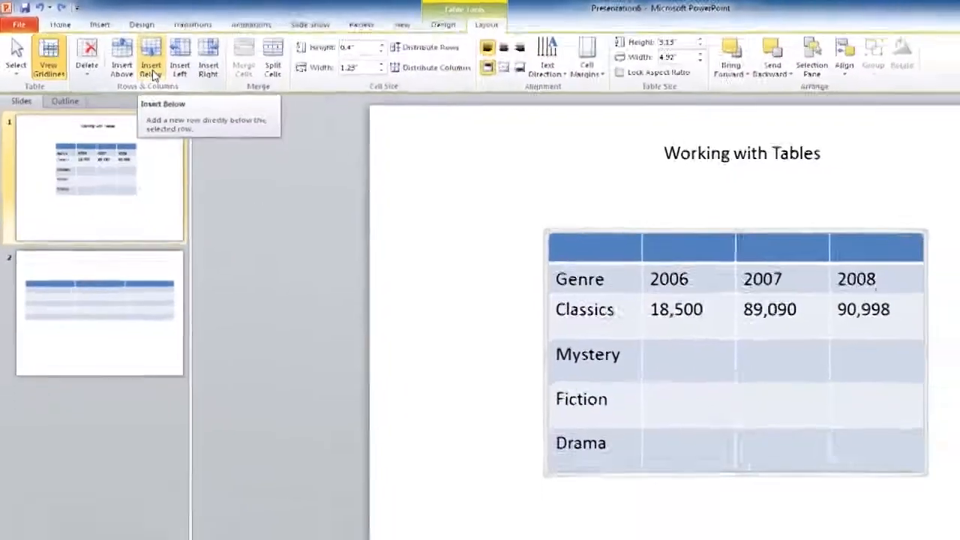
# Step: Insert an empty table row below the Genre row and an empty column directly before the 2006 column
pyautogui.click(229, 109)
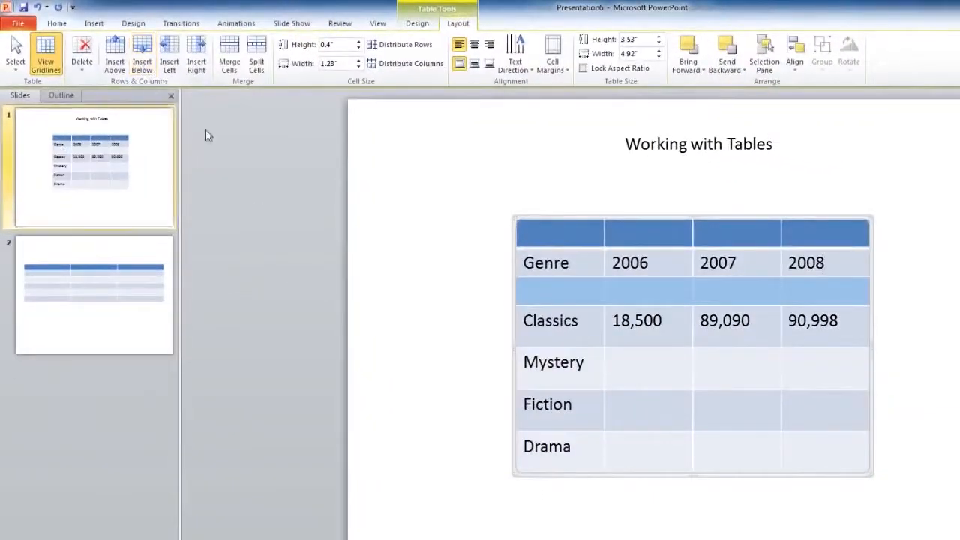
pyautogui.click(651, 263)
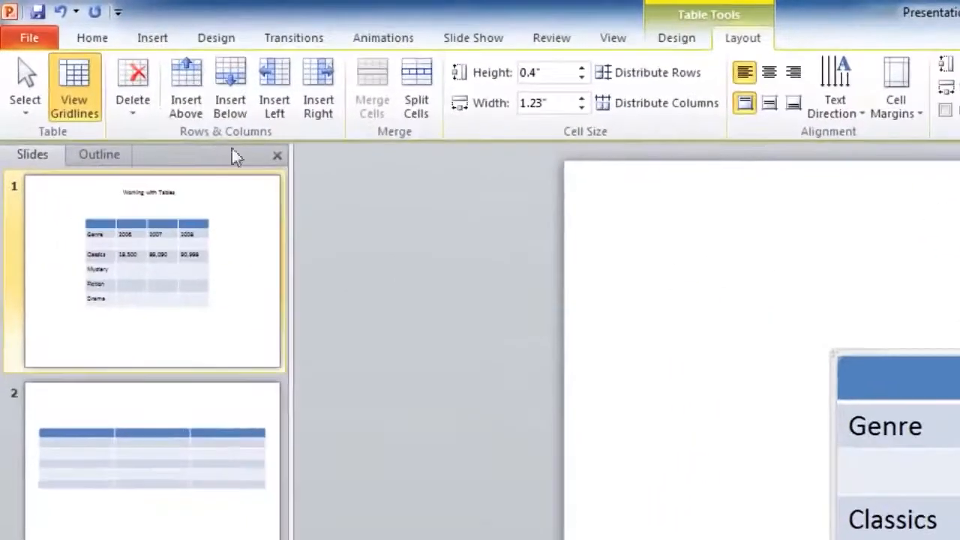
pyautogui.click(276, 120)
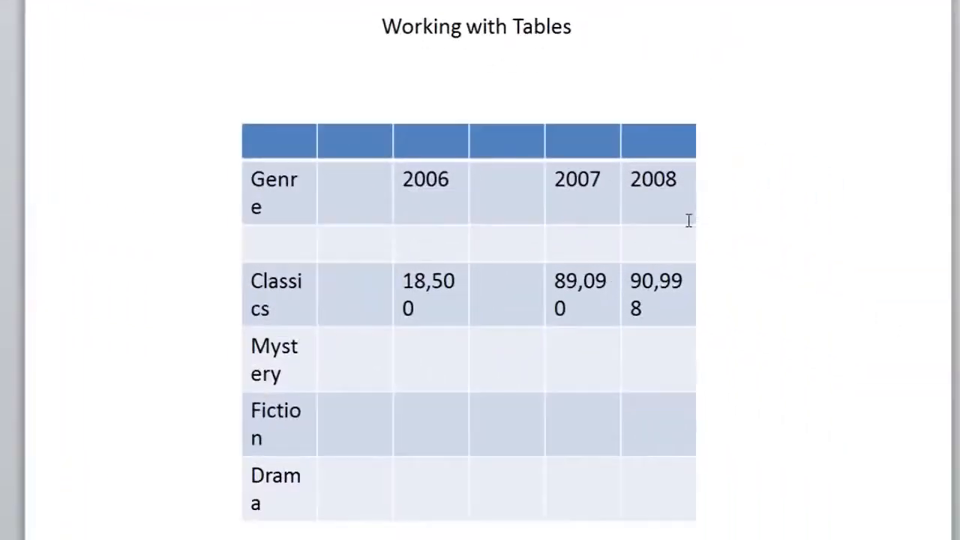
# Step: Delete the empty table column before the 2006 column and the empty row above the Genre row
pyautogui.click(689, 220)
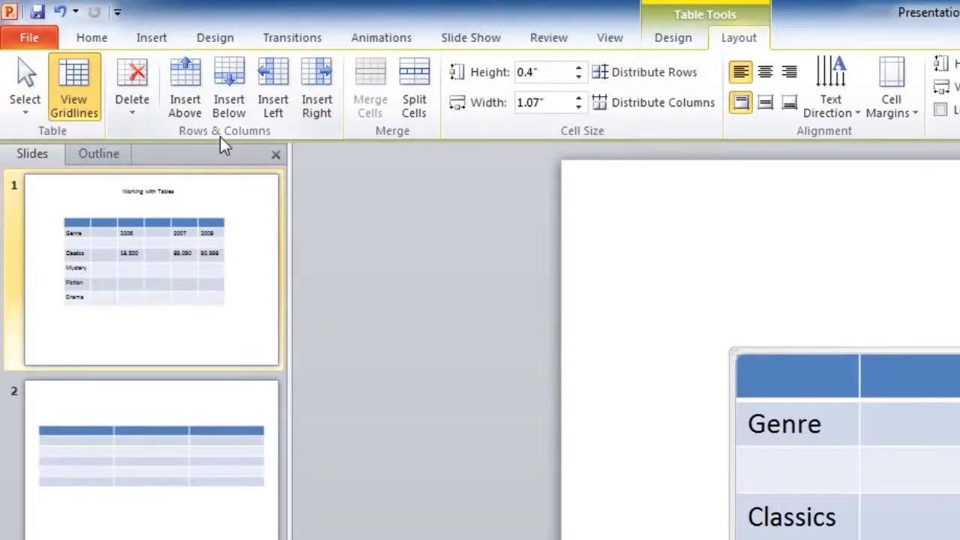
pyautogui.click(140, 120)
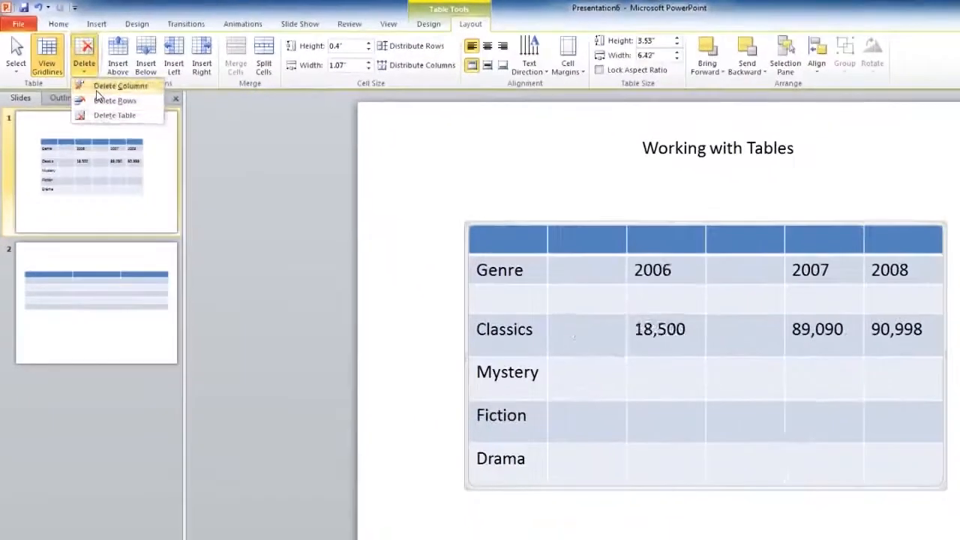
pyautogui.click(161, 130)
pyautogui.click(84, 66)
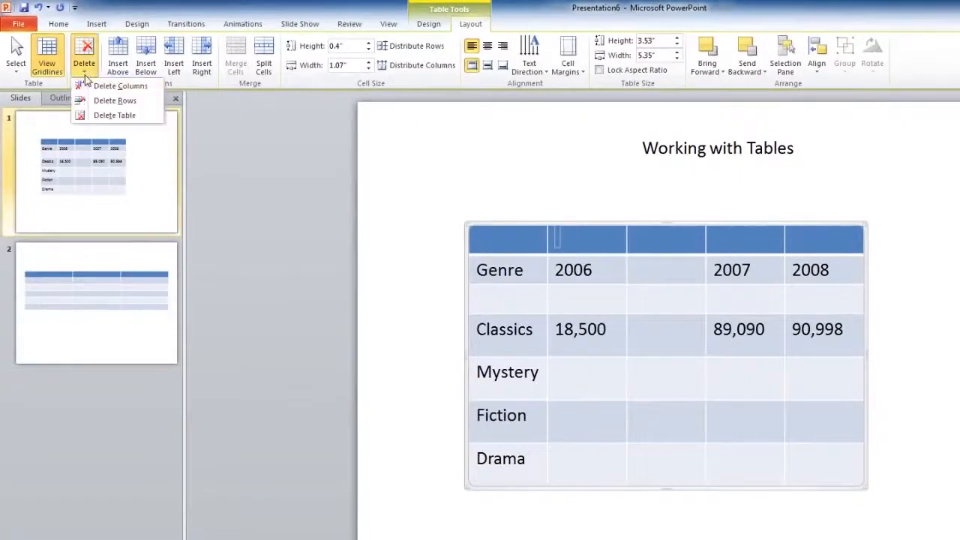
pyautogui.click(90, 102)
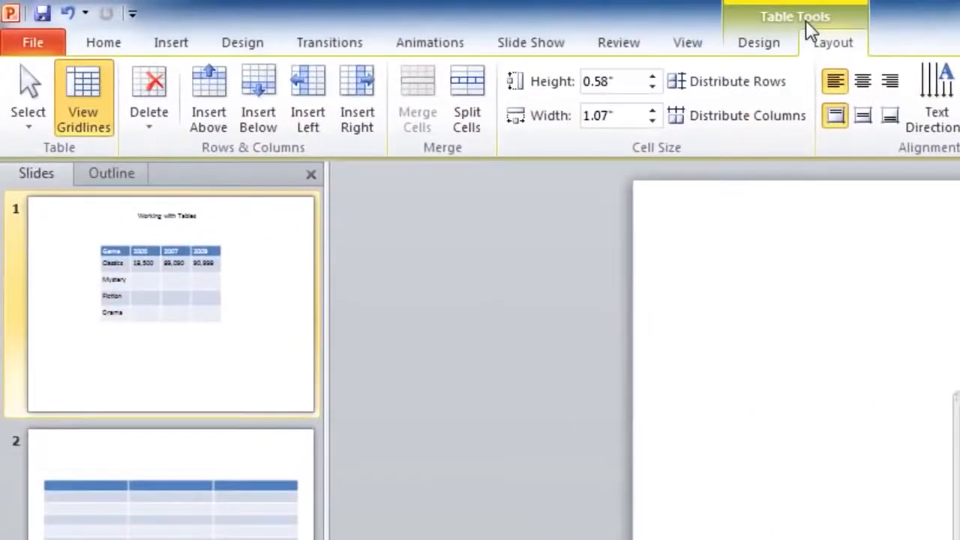
# Step: Apply the aqua table style from the first row of the Best Match for Document styles to the table
pyautogui.click(765, 45)
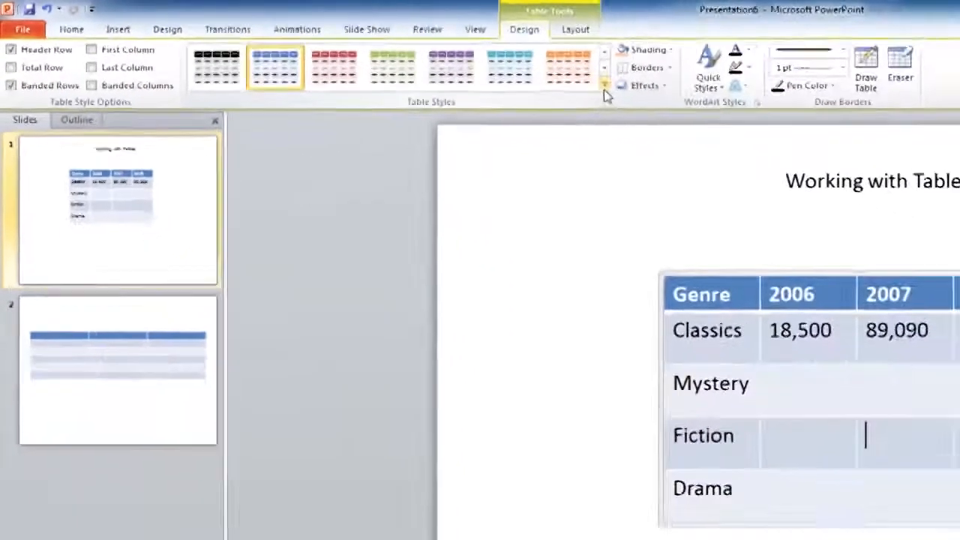
pyautogui.click(874, 123)
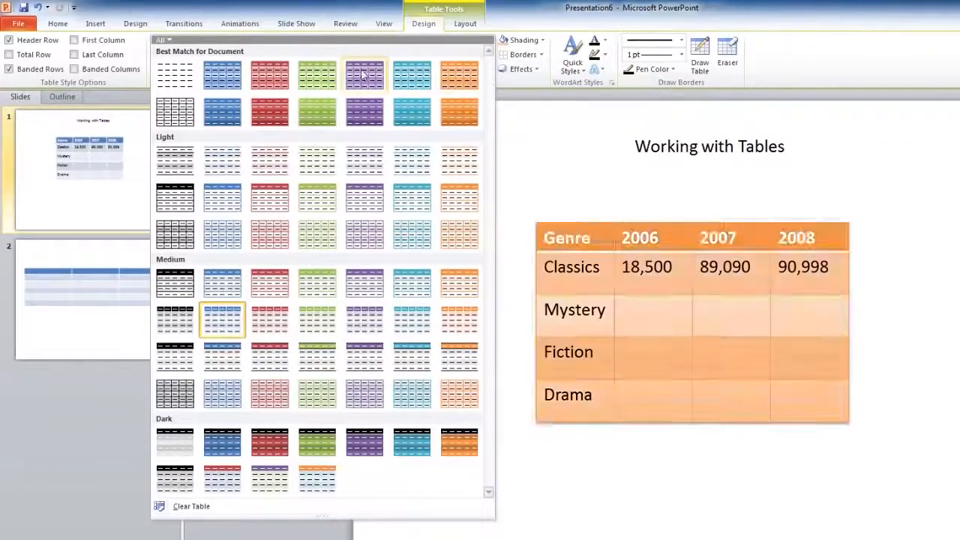
pyautogui.click(411, 87)
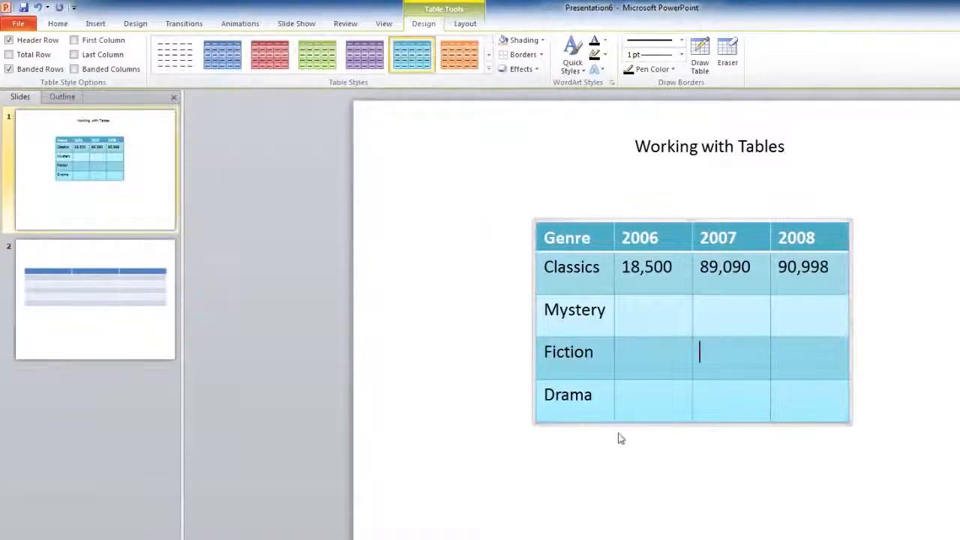
pyautogui.click(680, 442)
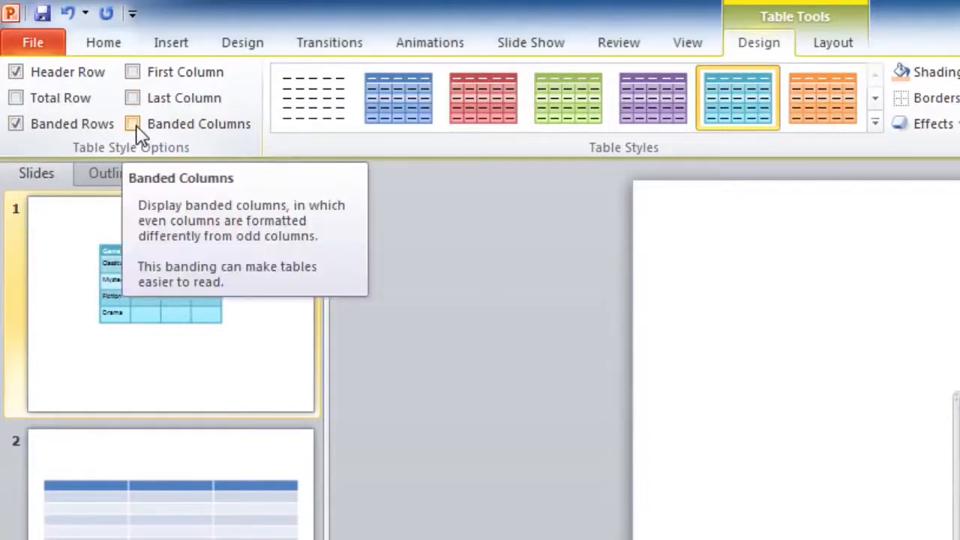
# Step: Enable the table's Total Row, First Column and Last Column formatting, try Banded Columns, and turn off Banded Rows
pyautogui.click(52, 103)
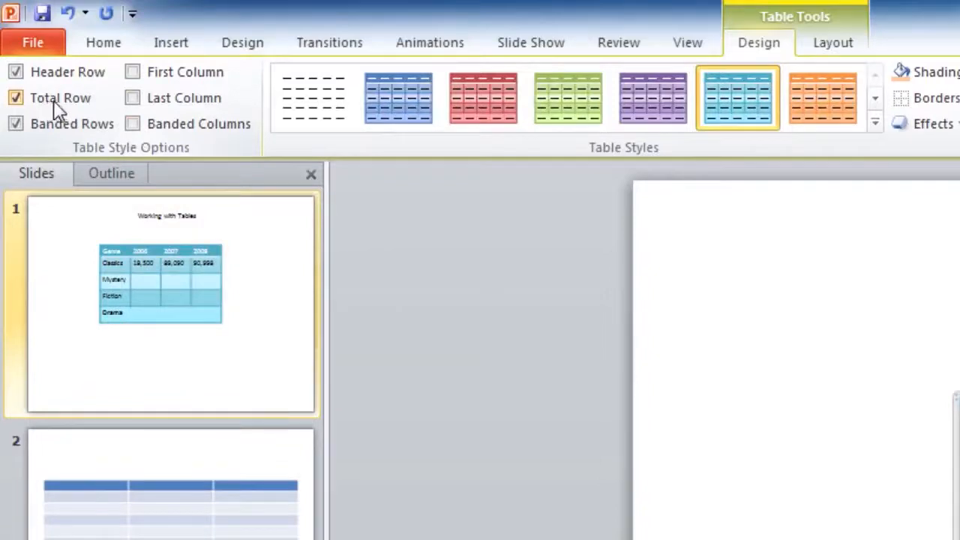
pyautogui.click(148, 78)
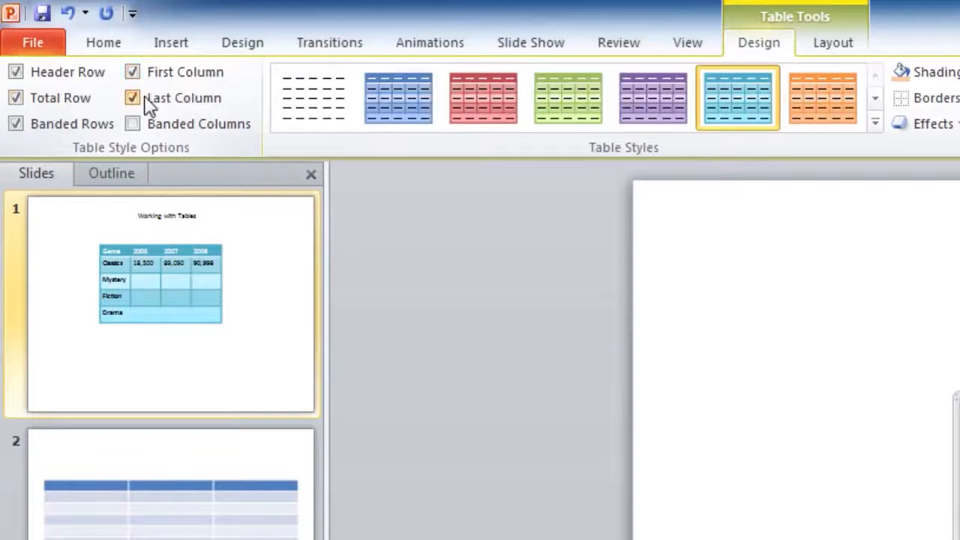
pyautogui.click(150, 127)
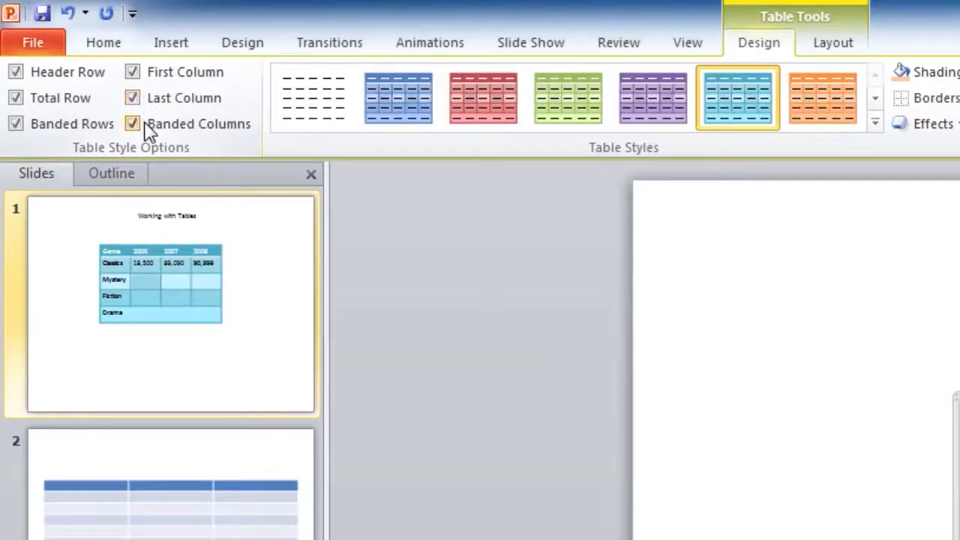
pyautogui.click(150, 128)
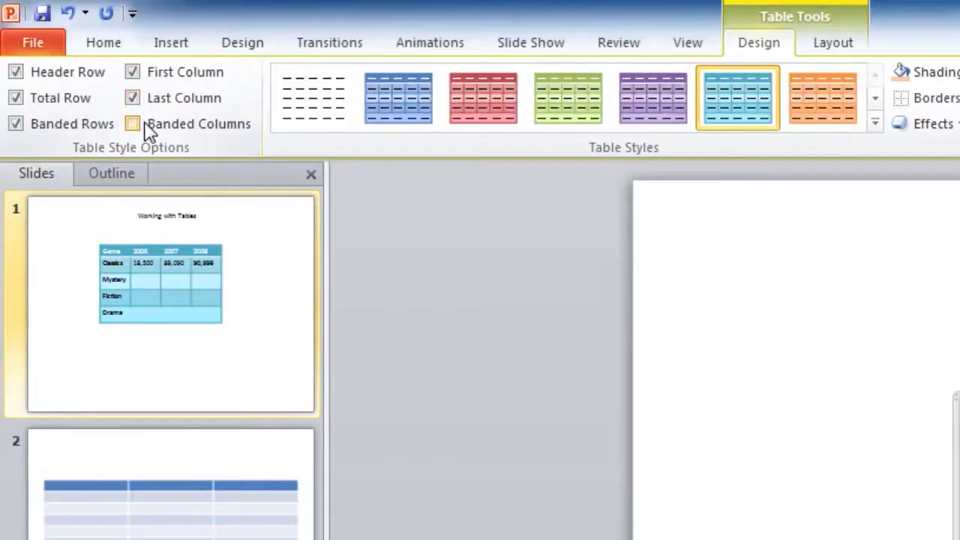
pyautogui.click(58, 125)
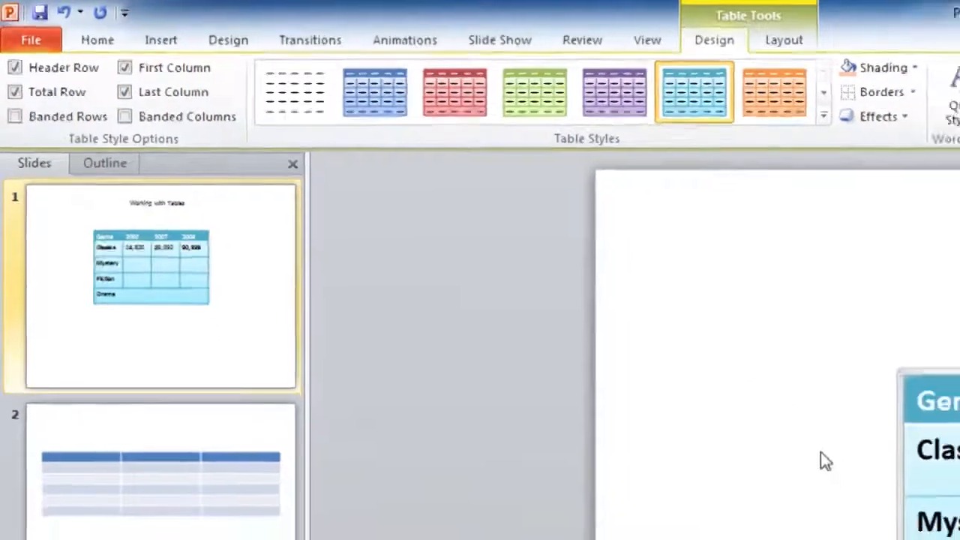
# Step: Select the 2006 column of the table and clear the selection
pyautogui.click(870, 484)
pyautogui.click(614, 361)
pyautogui.click(667, 431)
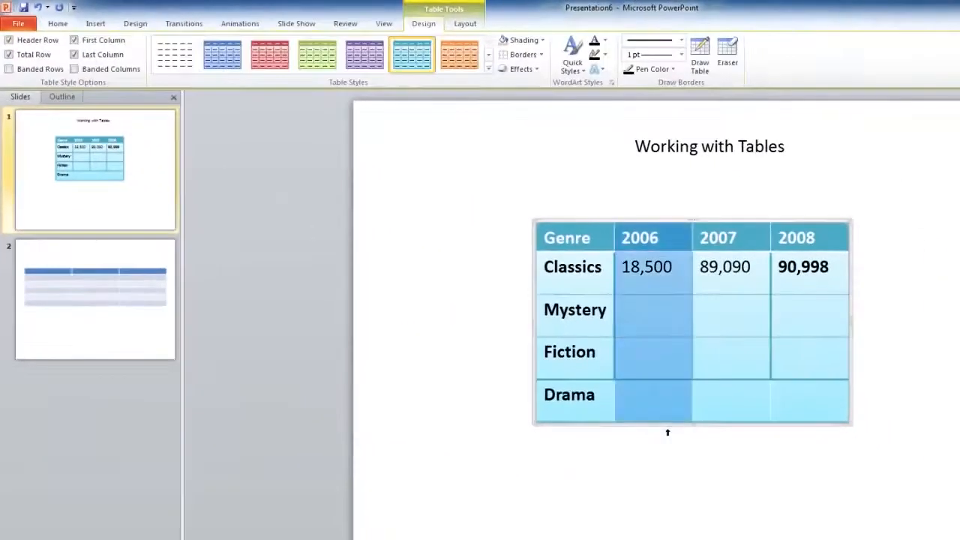
pyautogui.click(687, 426)
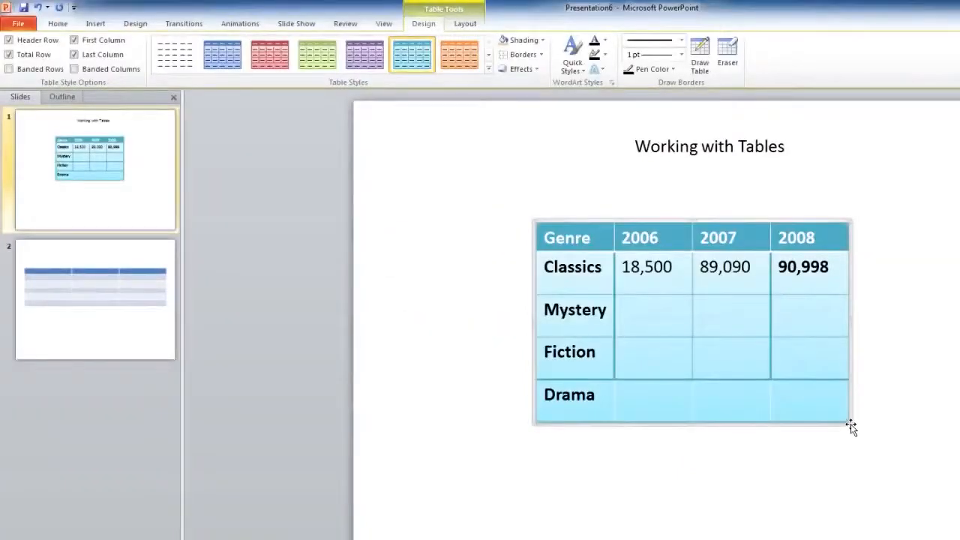
# Step: Apply All Borders to the whole table using a dash-dot pen style with a 4½ pt weight
pyautogui.moveTo(565, 238); pyautogui.dragTo(841, 391)
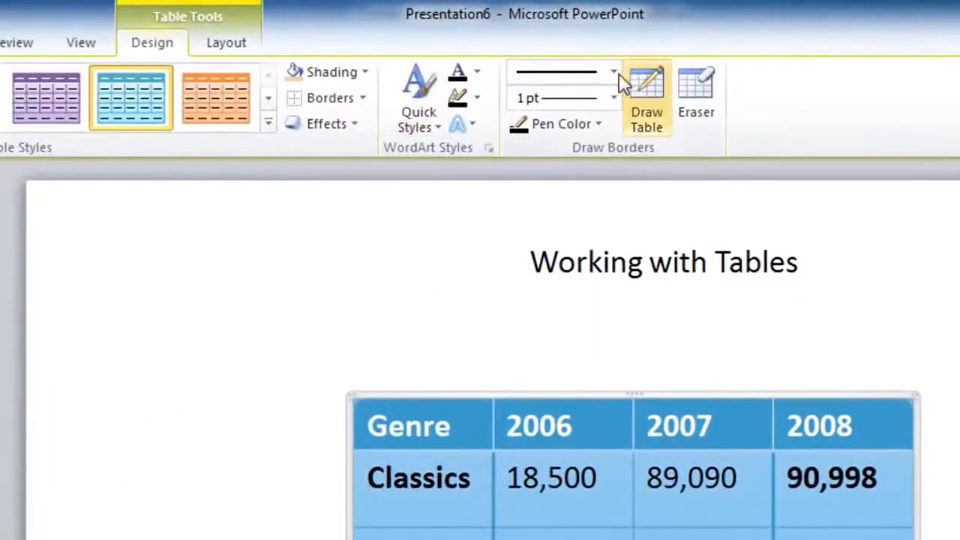
pyautogui.click(613, 72)
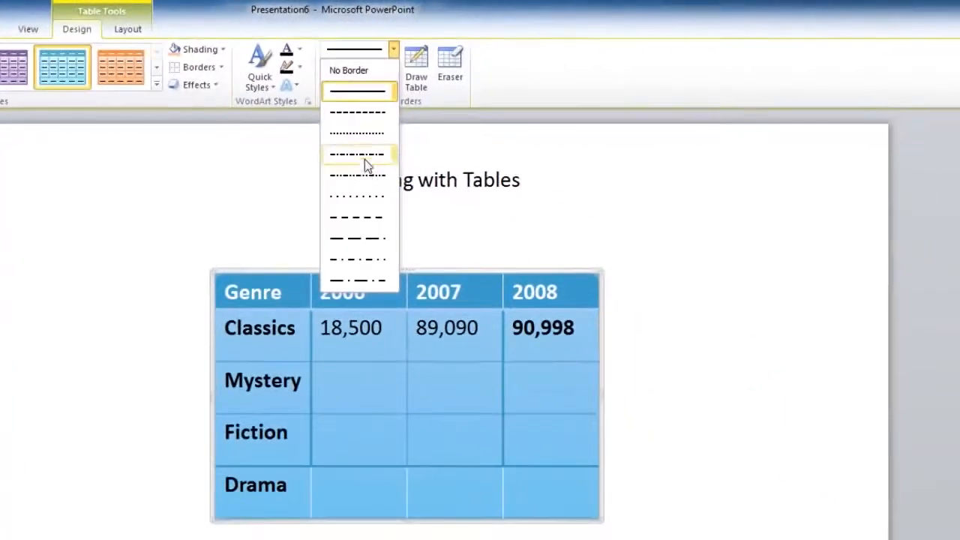
pyautogui.click(571, 241)
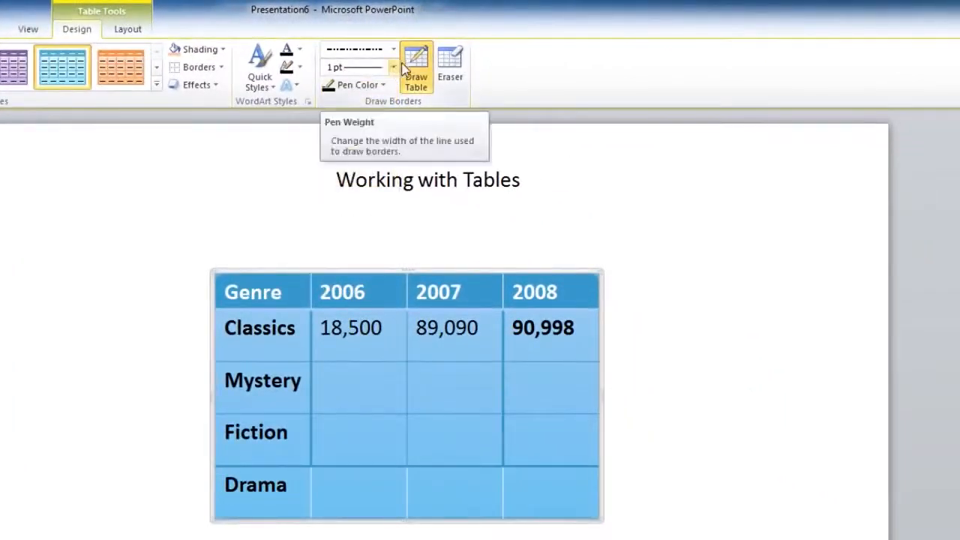
pyautogui.click(393, 67)
pyautogui.click(359, 234)
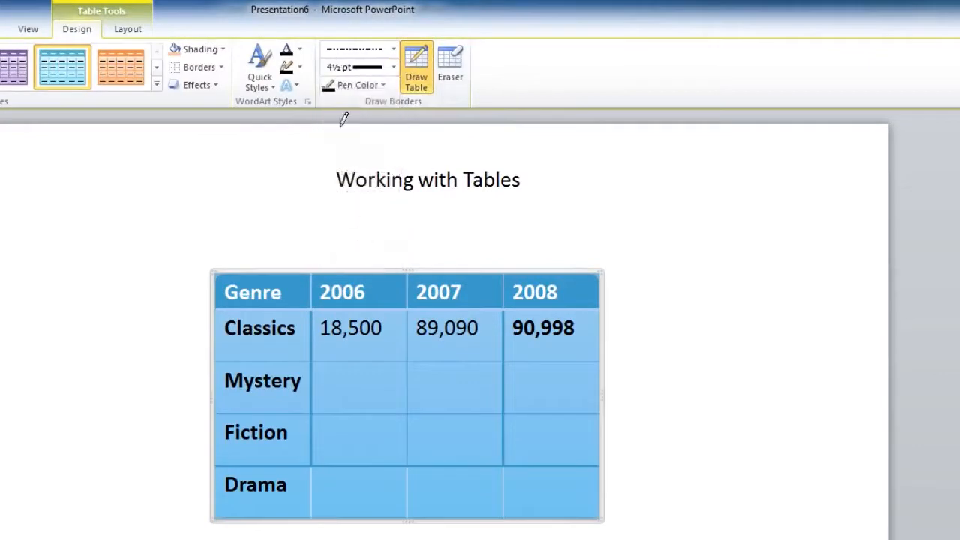
pyautogui.click(221, 67)
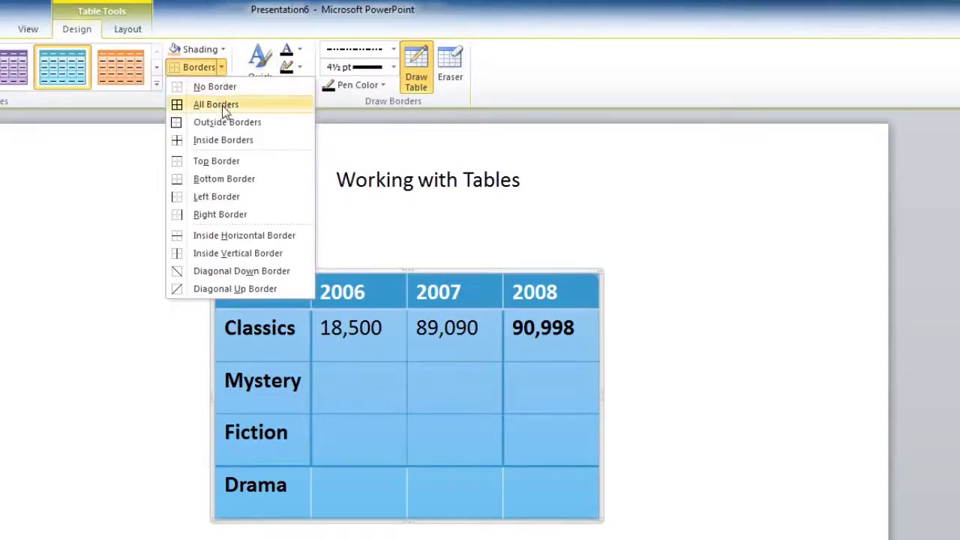
pyautogui.click(218, 105)
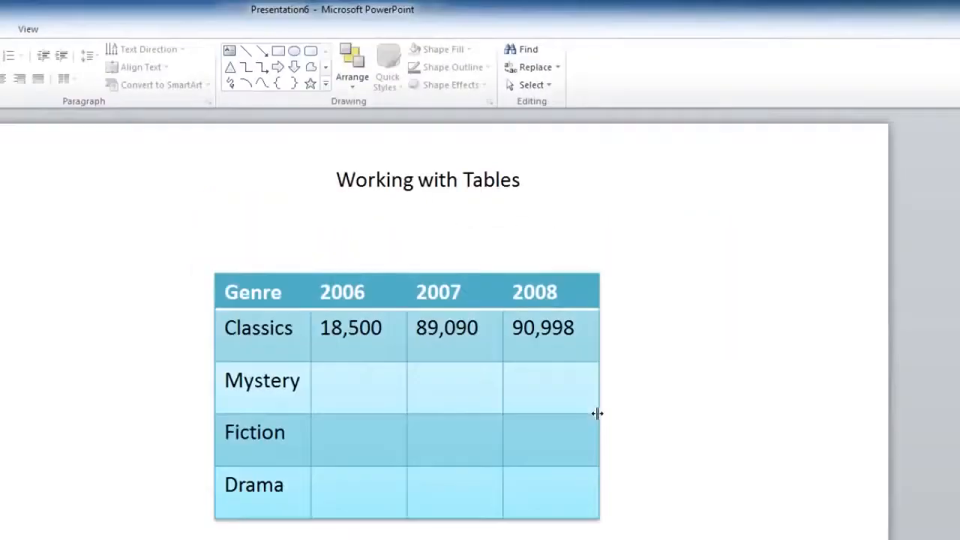
# Step: Look through the full gallery of table styles for the table and close it
pyautogui.click(592, 417)
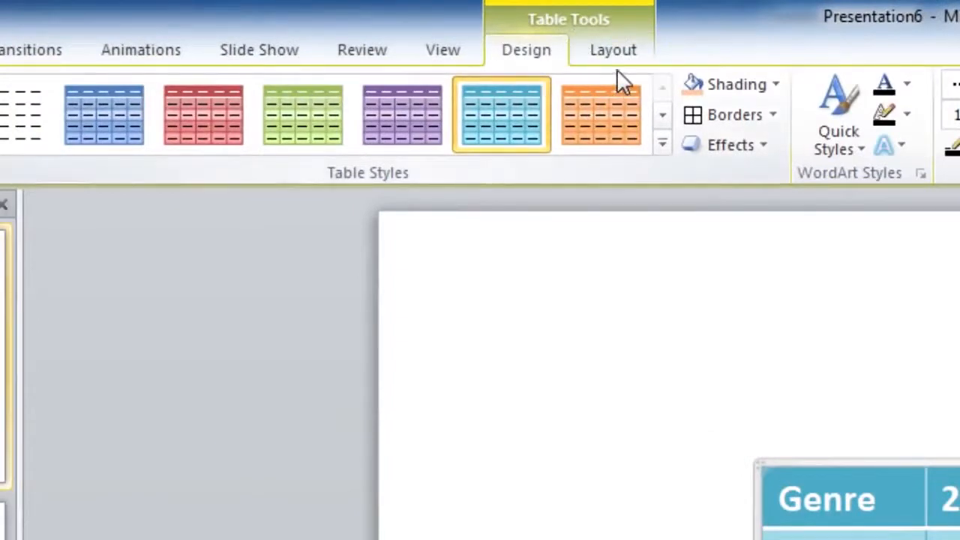
pyautogui.click(662, 145)
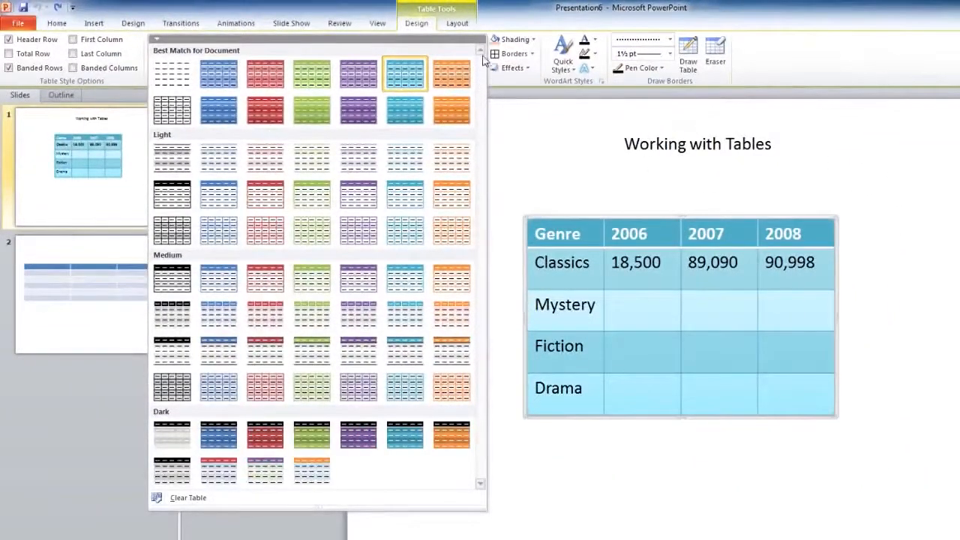
pyautogui.press('Escape')
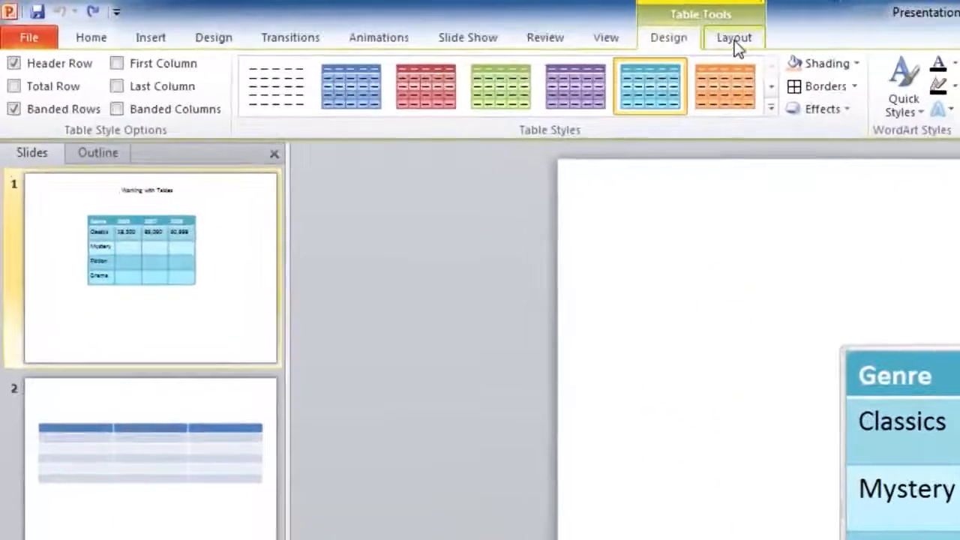
# Step: Examine the Split Cells options for the table and dismiss the dialog
pyautogui.click(455, 27)
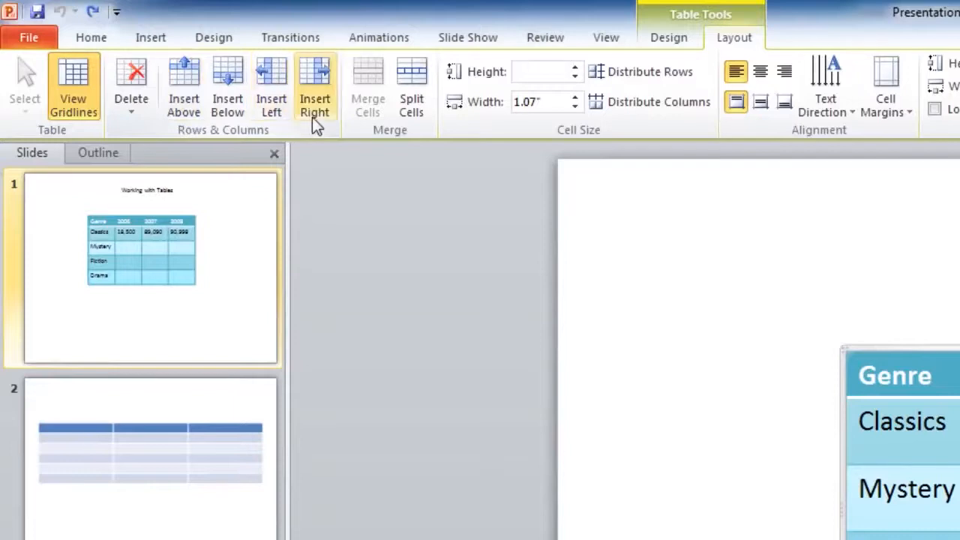
pyautogui.click(422, 110)
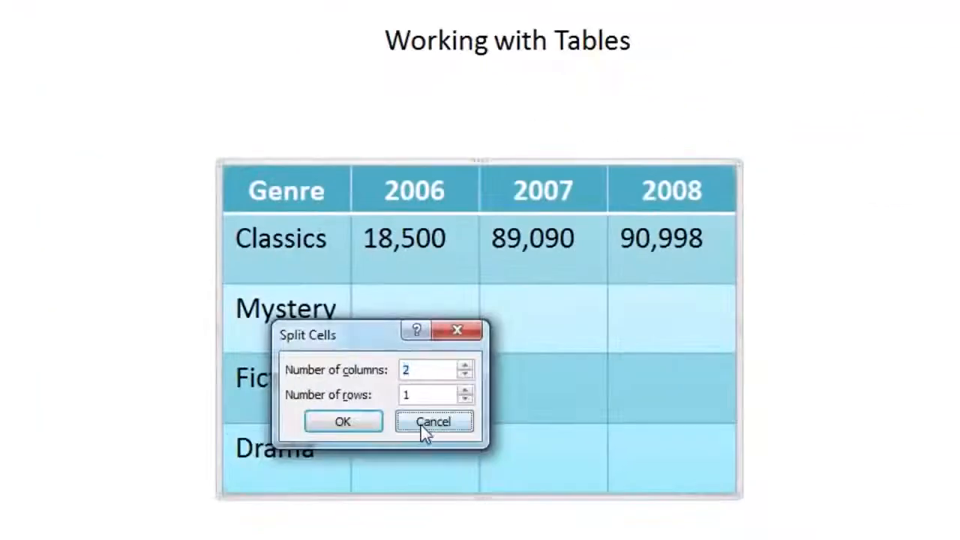
pyautogui.click(431, 420)
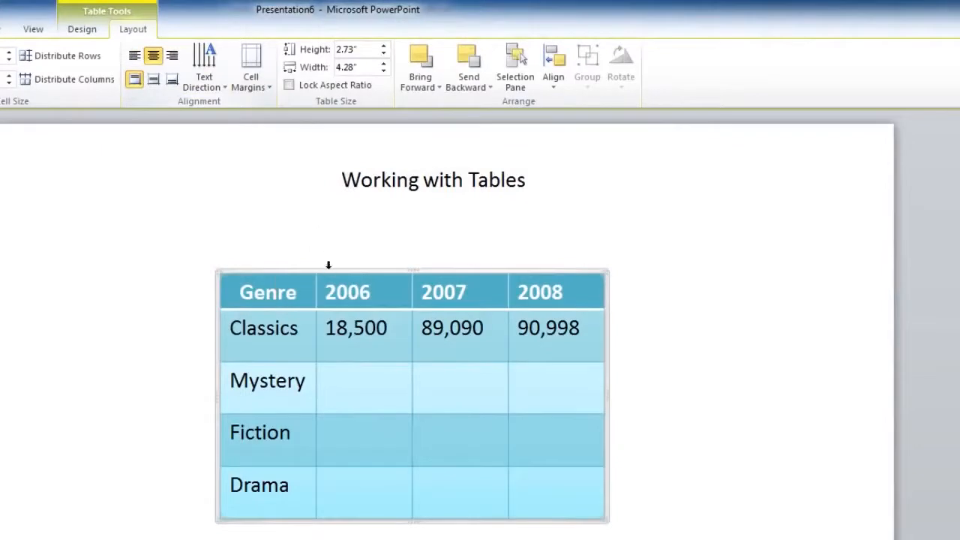
# Step: Center the 2006 heading horizontally within its table cell
pyautogui.click(339, 292)
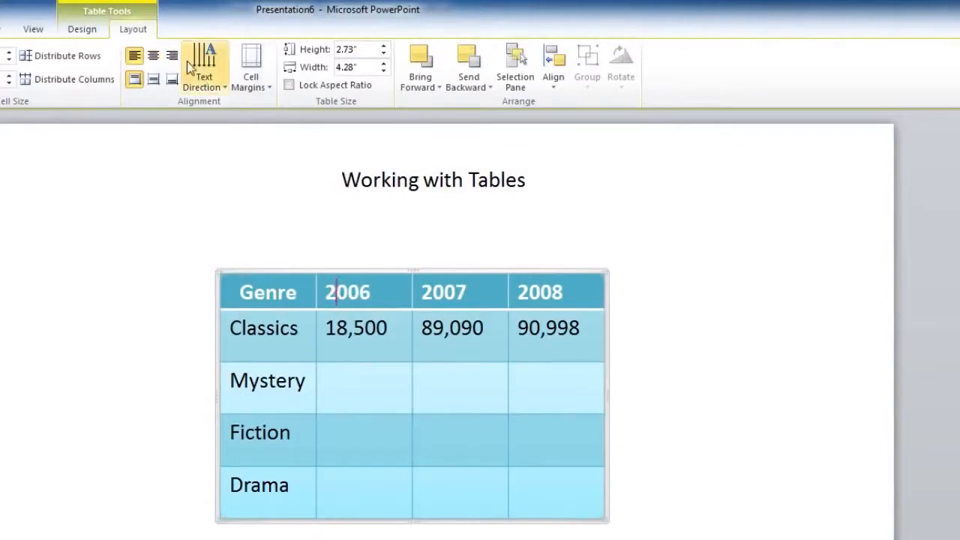
pyautogui.click(154, 57)
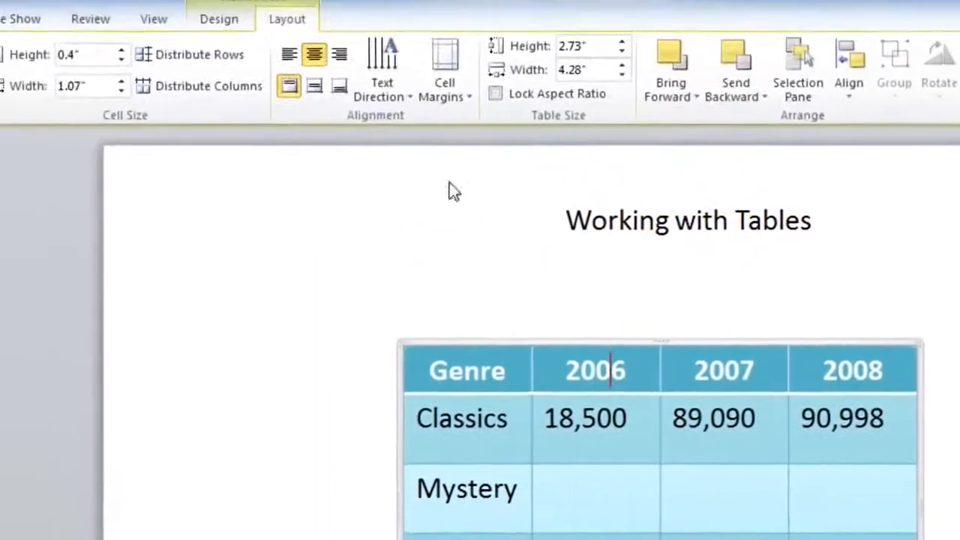
# Step: Rotate the text of the 2006 heading cell by 90° and switch its text direction to Stacked
pyautogui.click(383, 79)
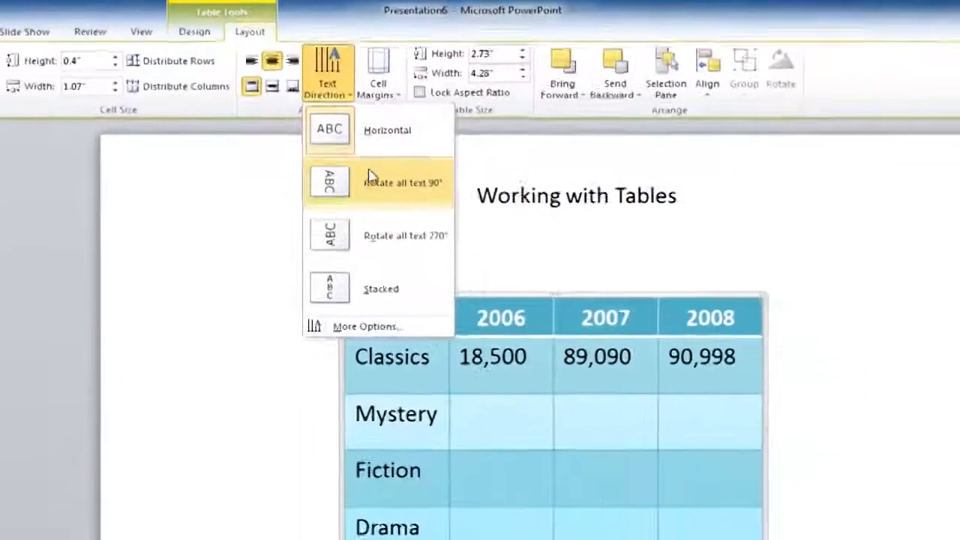
pyautogui.click(342, 174)
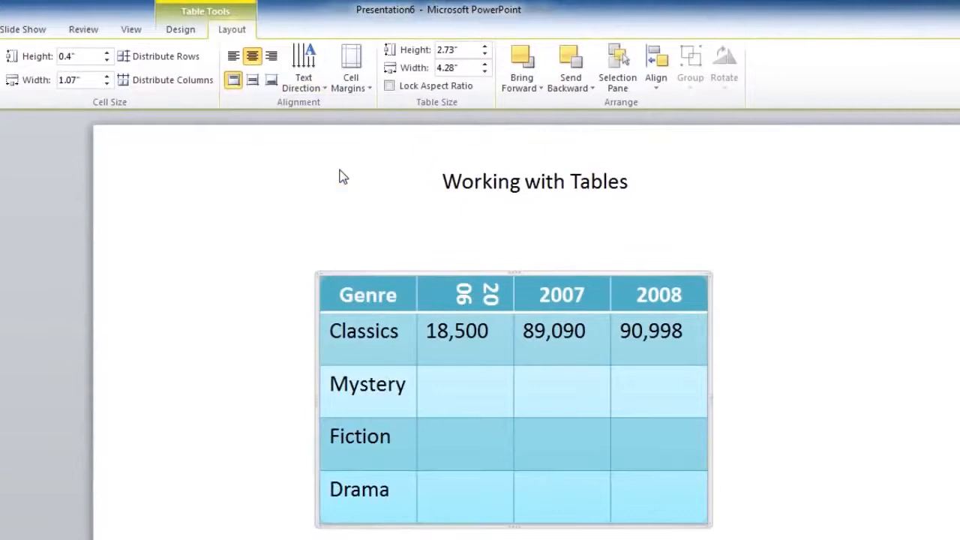
pyautogui.click(306, 67)
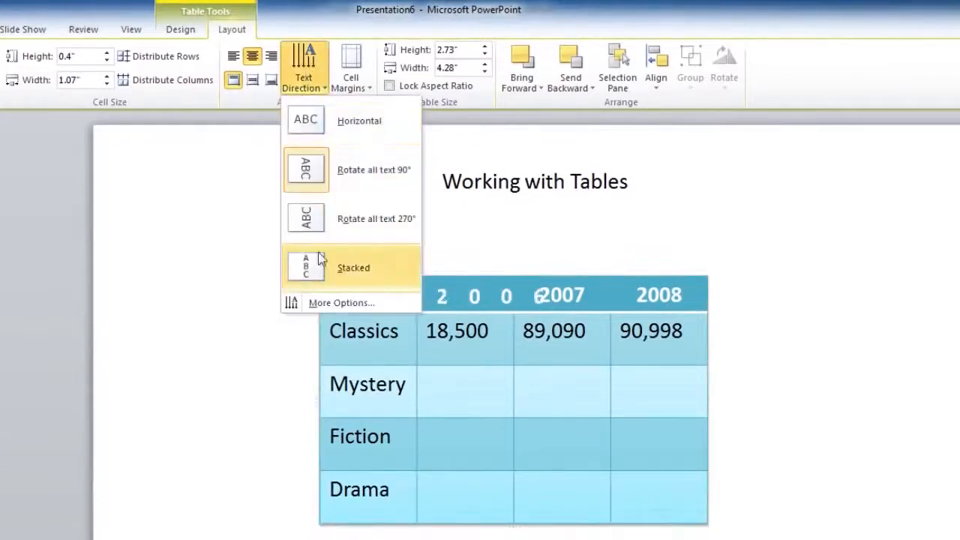
pyautogui.click(321, 259)
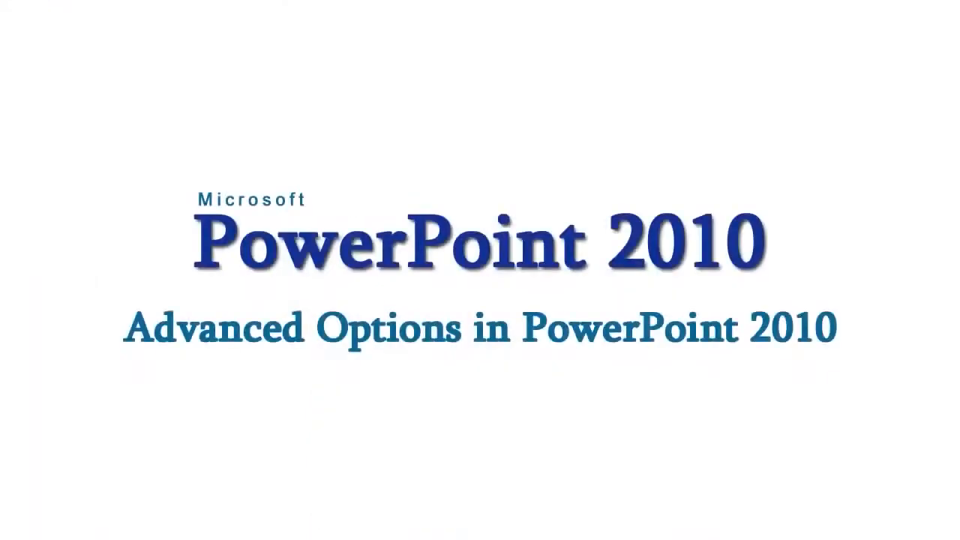